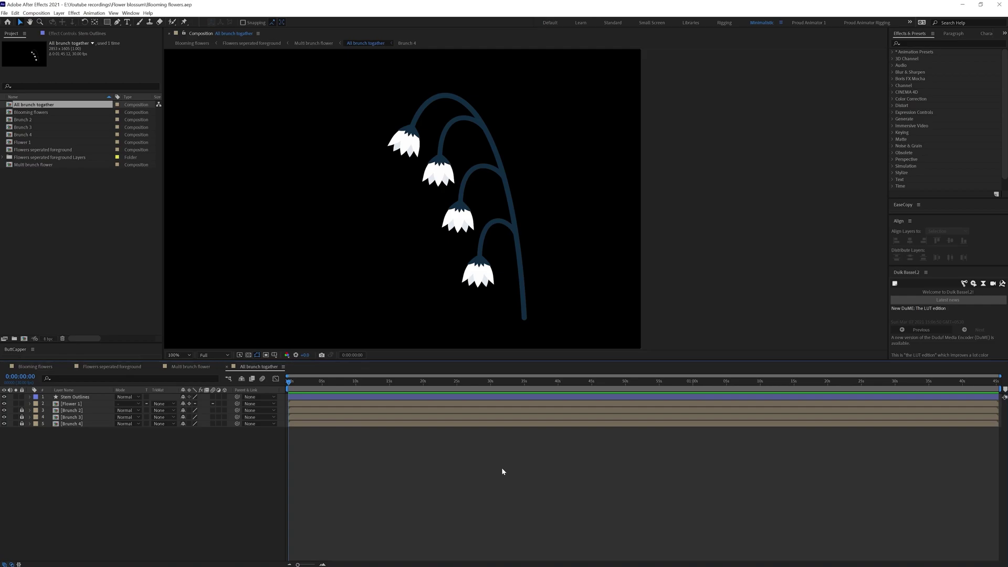
# Add Trim Paths to the Stem Outlines shape layer and reveal its Start, End and Offset properties.
pyautogui.moveTo(522, 305); pyautogui.dragTo(534, 299)
pyautogui.hotkey('ctrl', 'z')
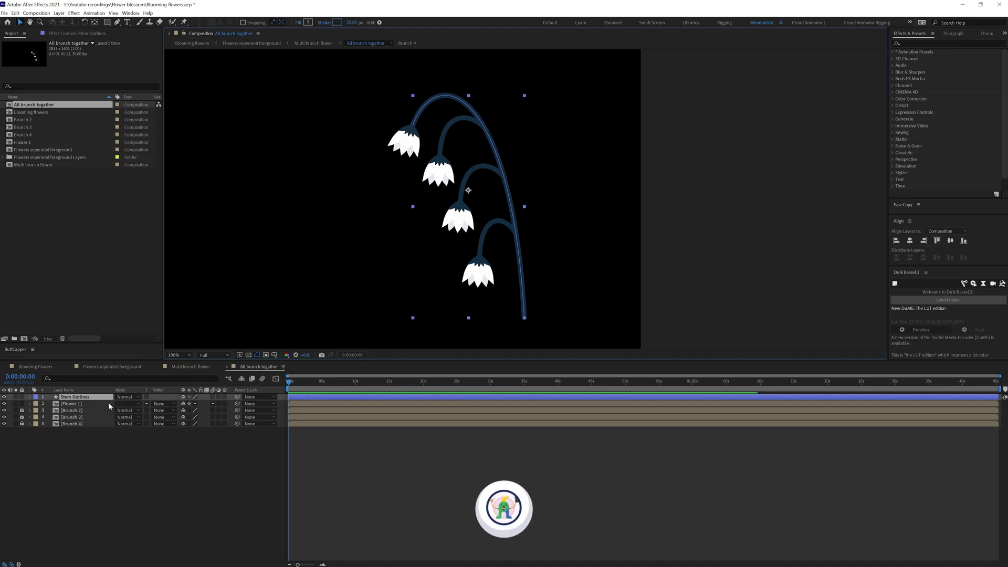
pyautogui.click(30, 399)
pyautogui.click(228, 404)
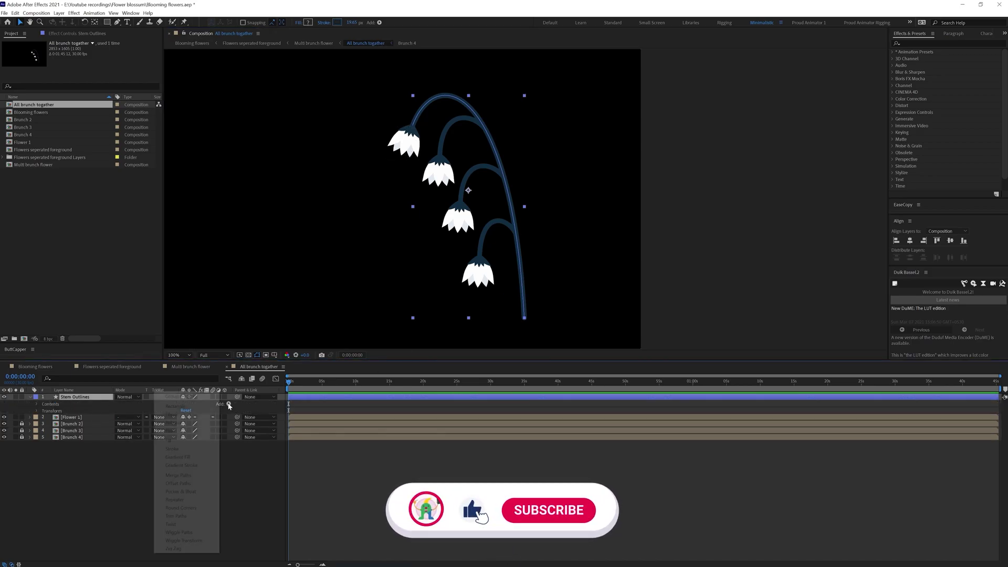
pyautogui.click(176, 516)
pyautogui.click(43, 418)
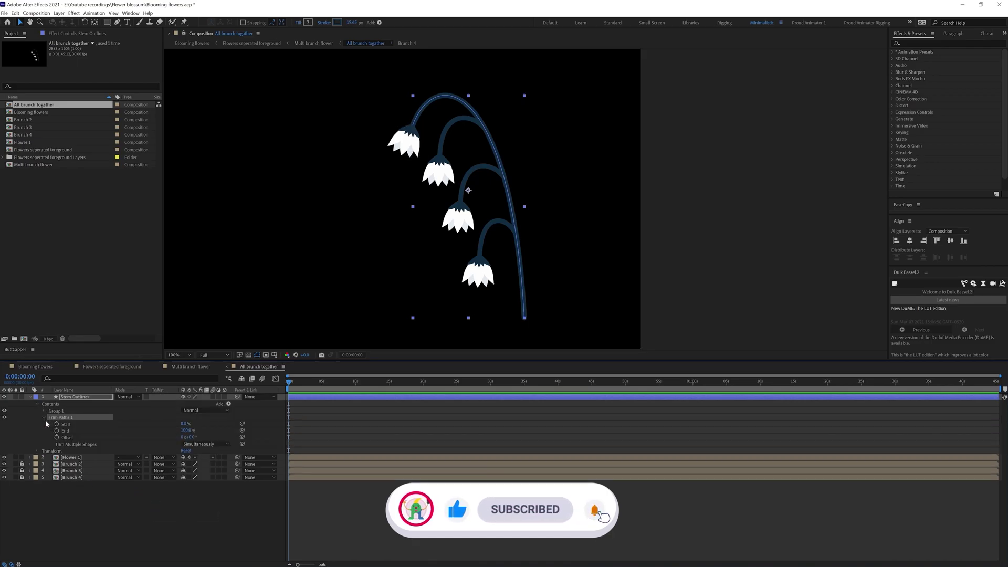
# Keyframe the stem's Trim Paths End from 0% at the first frame to 100% at frame 20.
pyautogui.click(57, 431)
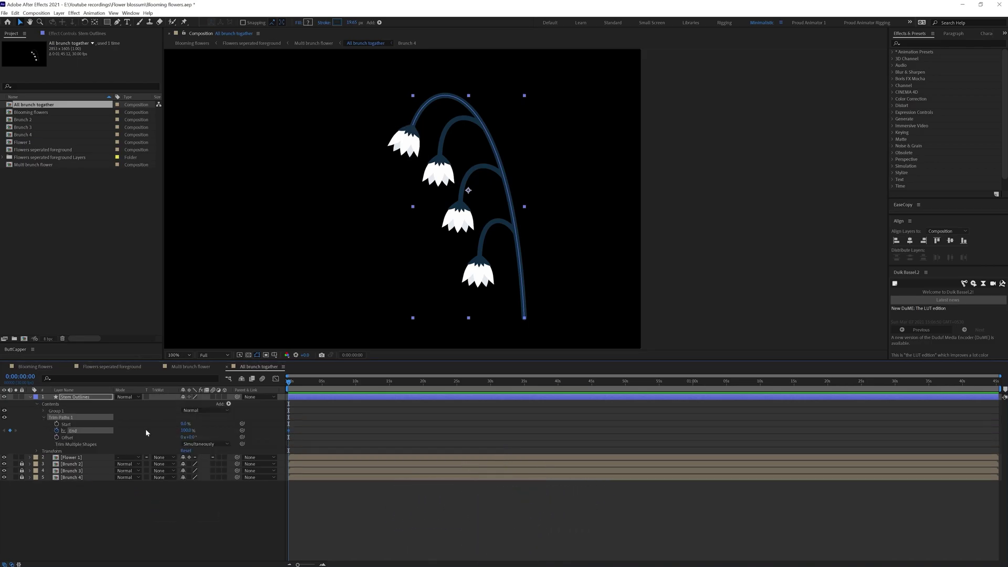
pyautogui.click(23, 377)
pyautogui.write('+20')
pyautogui.press('Return')
pyautogui.click(10, 430)
pyautogui.press('Home')
pyautogui.moveTo(146, 427); pyautogui.dragTo(17, 430)
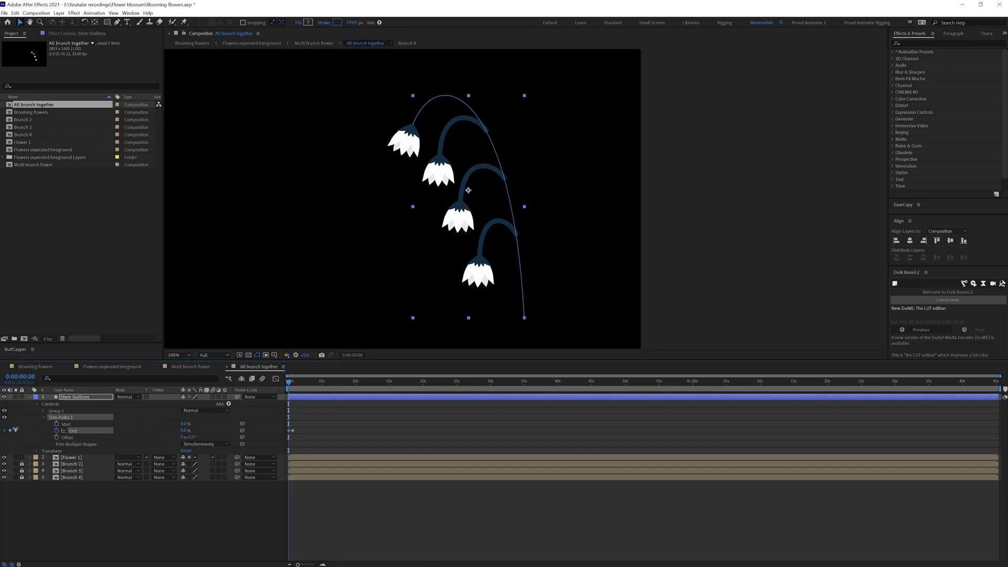
# Ease both End keyframes, lengthen their influence handles in the speed graph, and preview the stem's growth.
pyautogui.press('=')
pyautogui.press('=')
pyautogui.press('=')
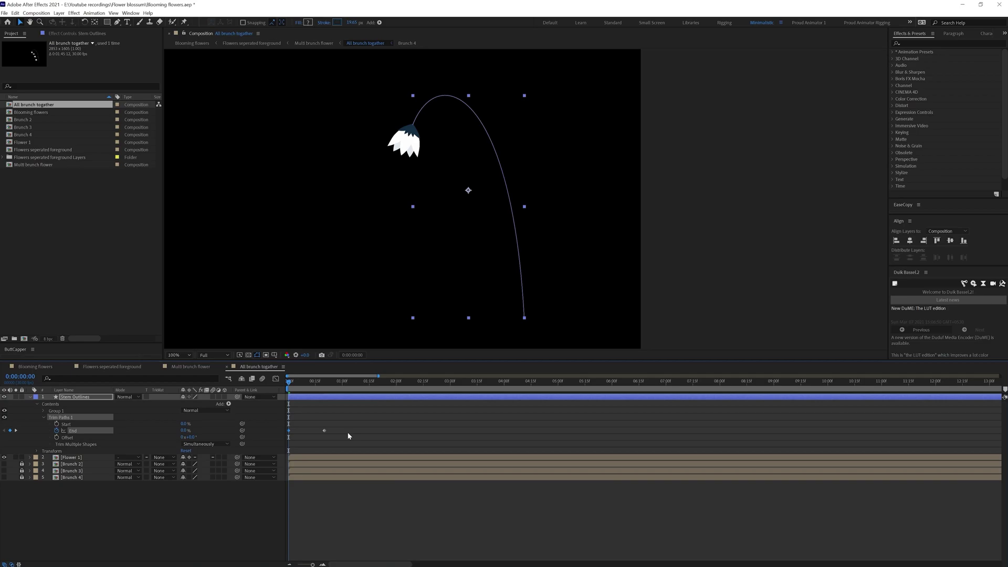
pyautogui.moveTo(342, 429); pyautogui.dragTo(279, 442)
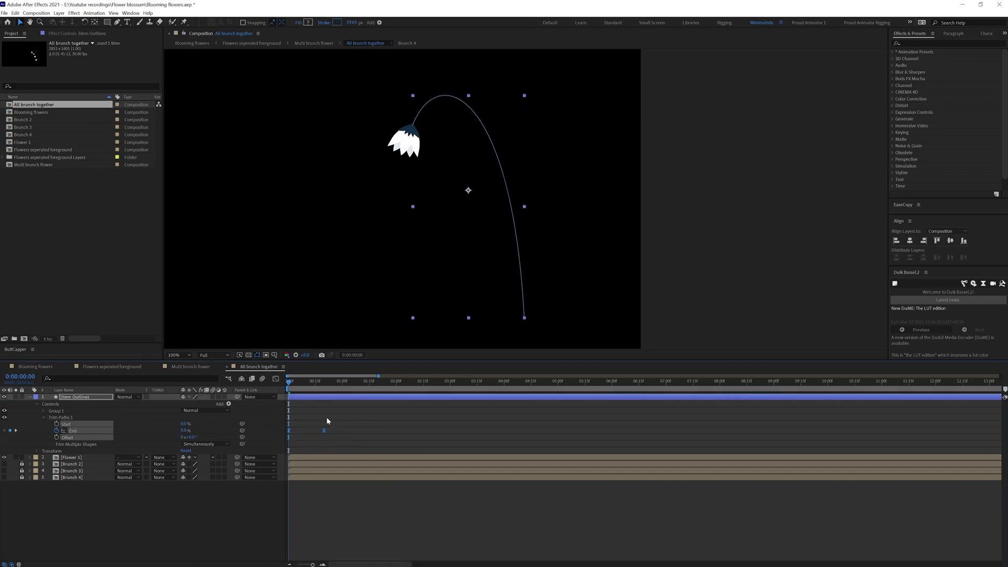
pyautogui.click(276, 379)
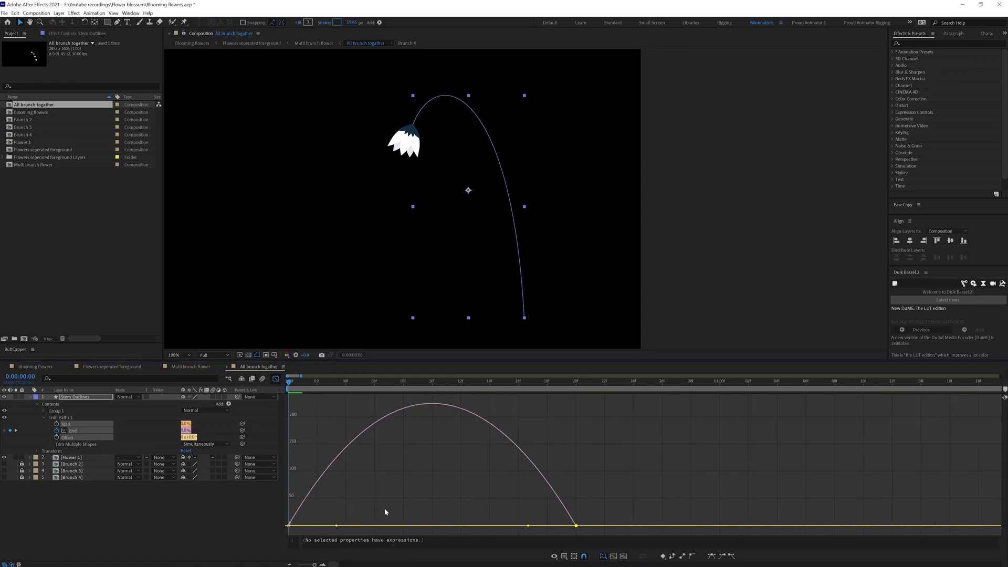
pyautogui.moveTo(529, 527); pyautogui.dragTo(504, 527)
pyautogui.moveTo(336, 526); pyautogui.dragTo(315, 527)
pyautogui.click(276, 379)
pyautogui.click(398, 537)
pyautogui.press('space')
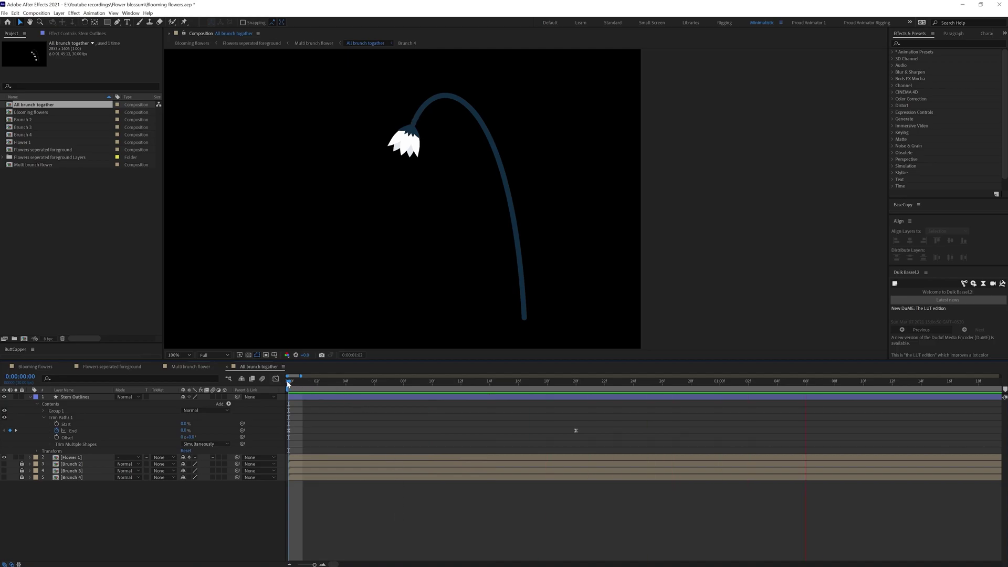
# Copy the stem's Path 1 path and paste it into the Flower 1 layer's Position as a motion path.
pyautogui.click(43, 410)
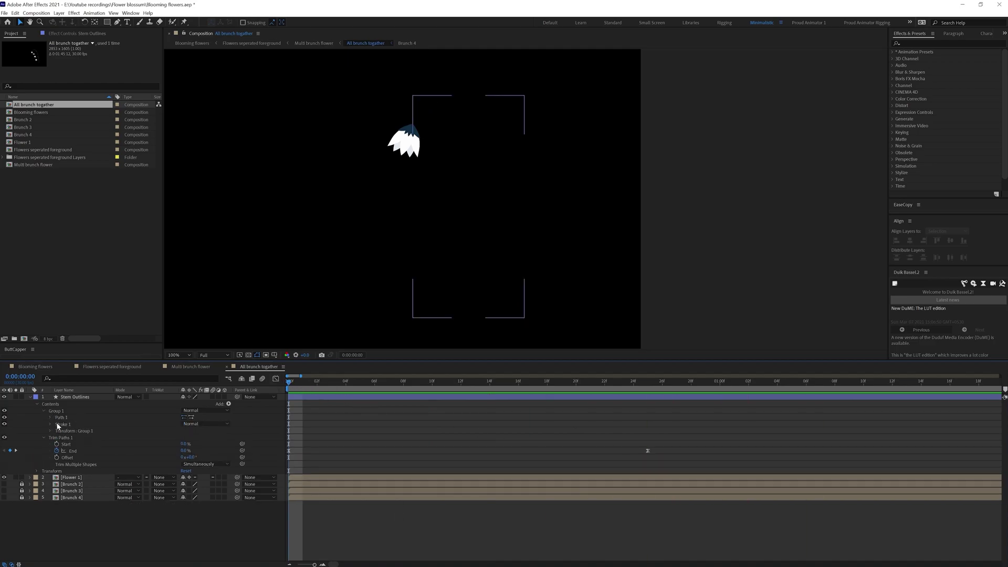
pyautogui.click(62, 417)
pyautogui.click(50, 417)
pyautogui.click(78, 425)
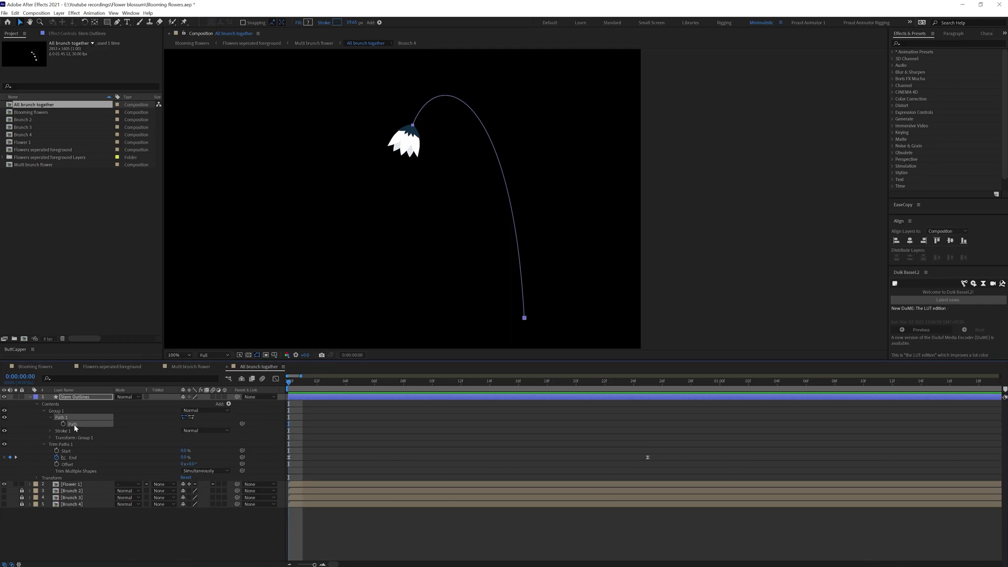
pyautogui.click(82, 485)
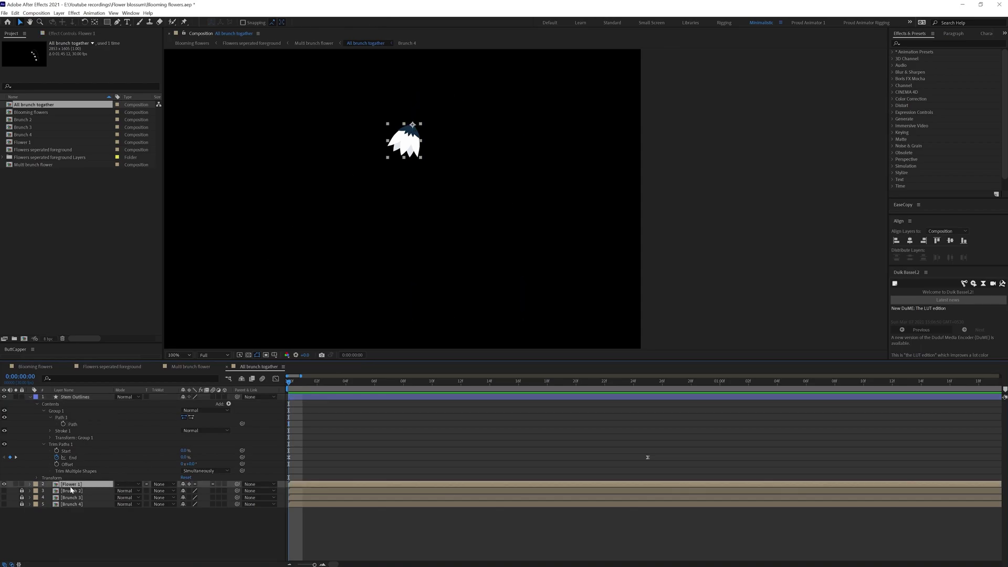
pyautogui.press('p')
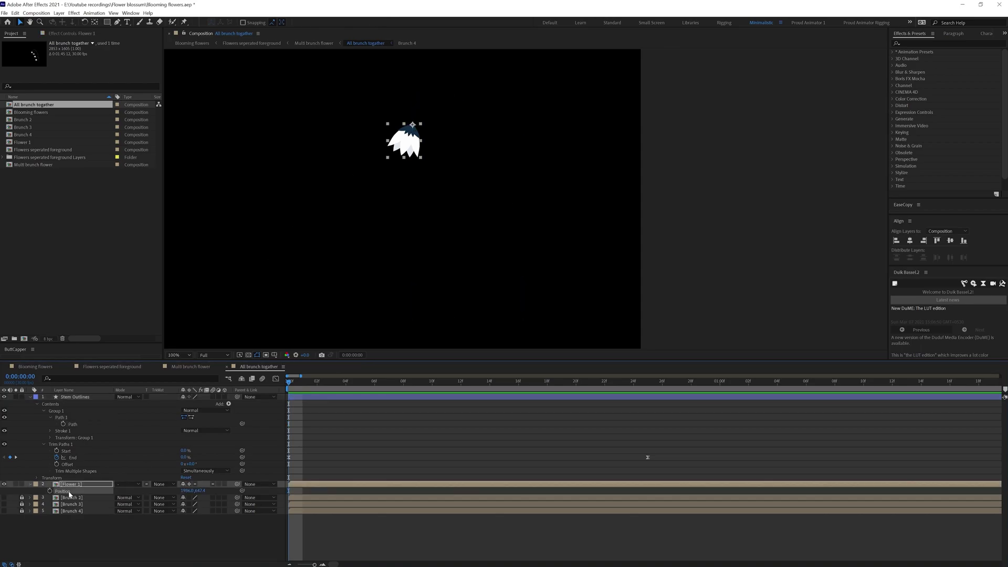
pyautogui.hotkey('ctrl', 'v')
pyautogui.scroll(-1, 453, 271)
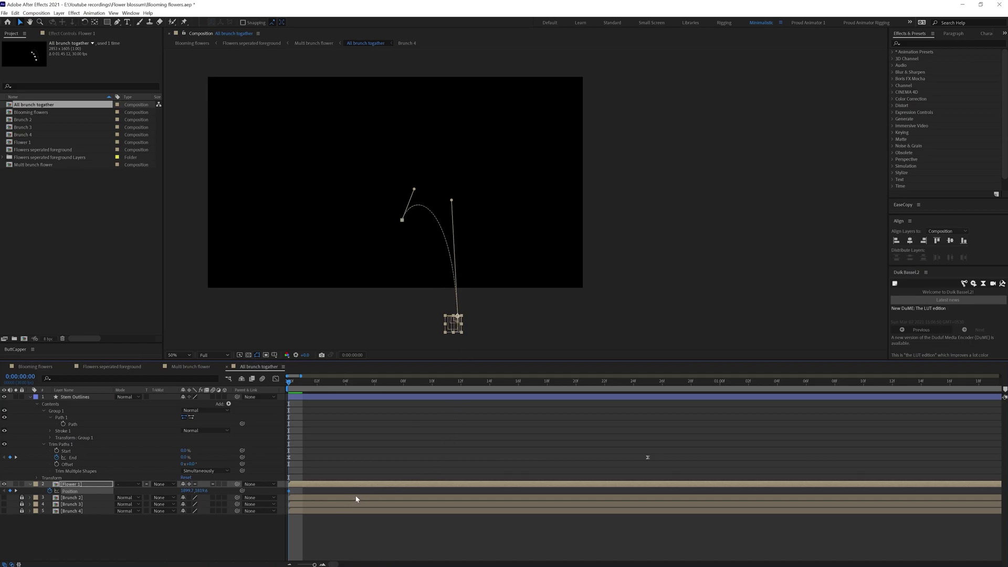
# Move Flower 1's final Position keyframe to frame 25, in line with the stem's final End keyframe.
pyautogui.click(644, 384)
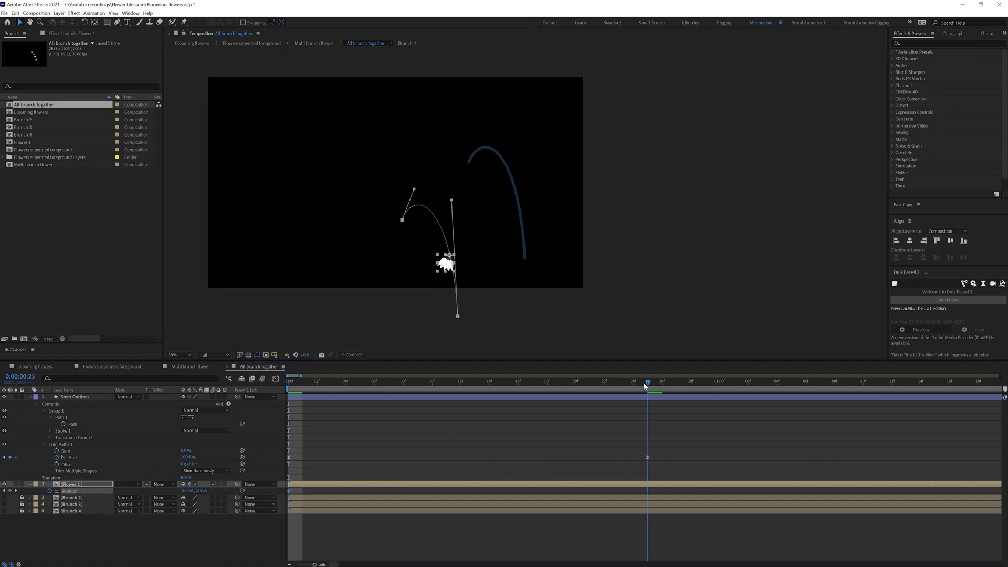
pyautogui.scroll(-3, 656, 401)
pyautogui.click(635, 492)
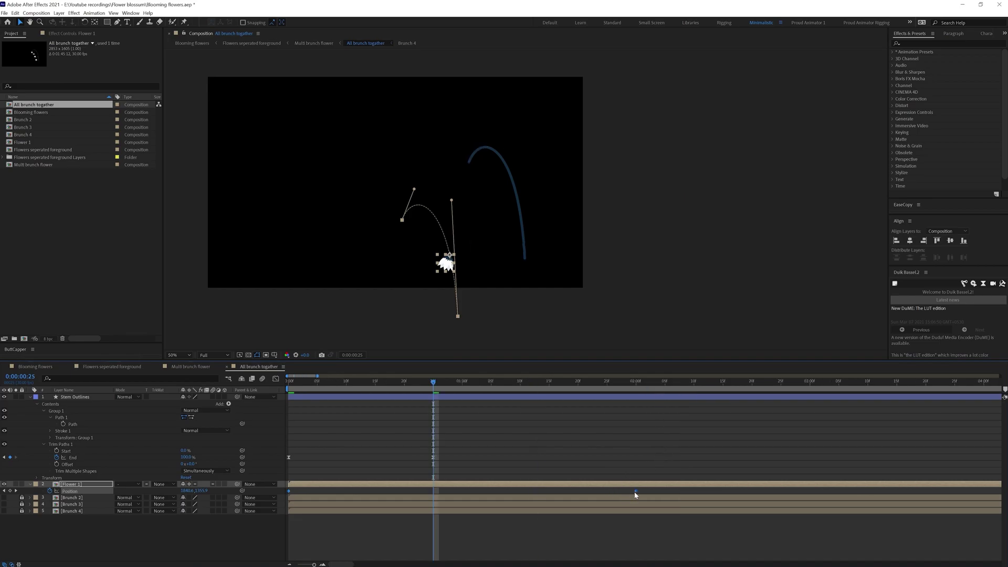
pyautogui.moveTo(507, 491); pyautogui.dragTo(433, 491)
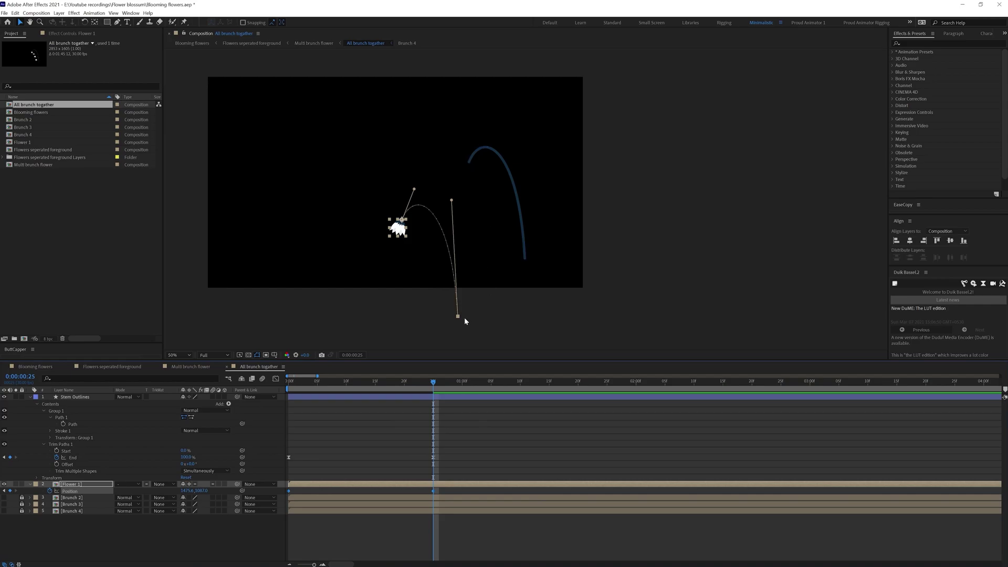
# Shift Flower 1's whole motion path onto the stem so that it starts at the stem's base and follows its curve.
pyautogui.moveTo(457, 318); pyautogui.dragTo(545, 231)
pyautogui.press('.')
pyautogui.moveTo(526, 283); pyautogui.dragTo(530, 279)
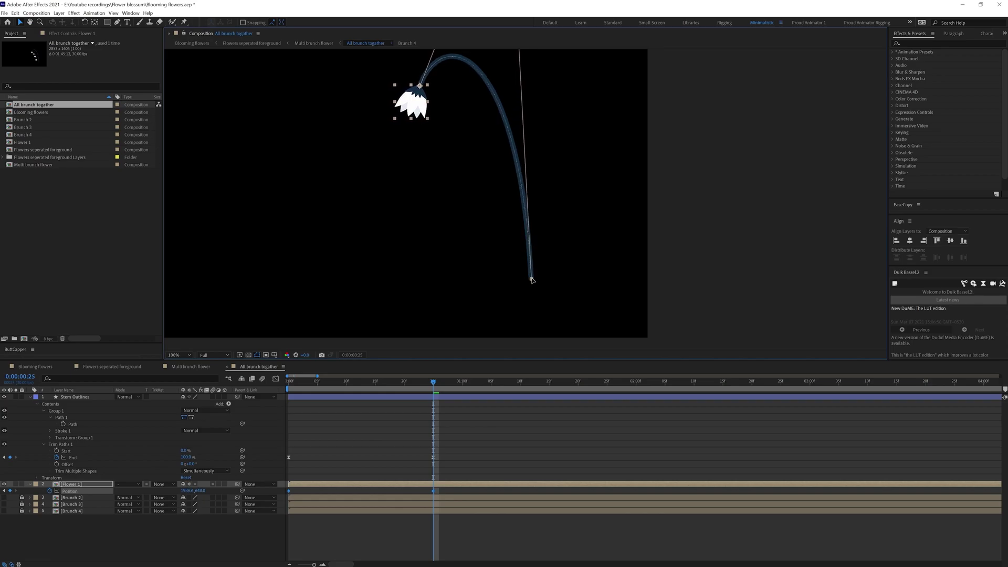
pyautogui.click(564, 240)
# Copy the easing from the stem's End keyframes to Flower 1's Position keyframes with EaseCopy, and preview the animation.
pyautogui.moveTo(444, 453); pyautogui.dragTo(288, 458)
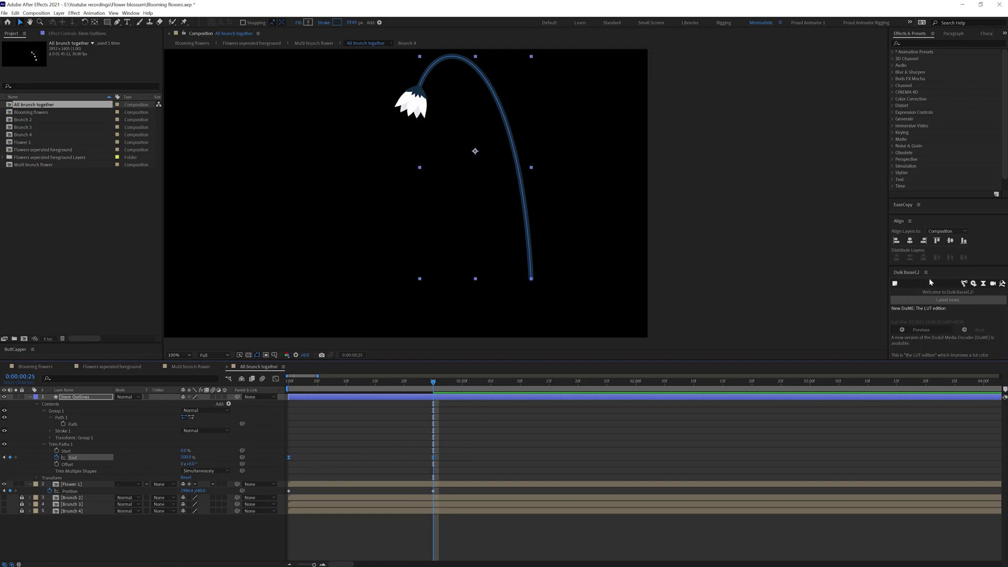
pyautogui.moveTo(922, 199); pyautogui.dragTo(915, 147)
pyautogui.click(913, 172)
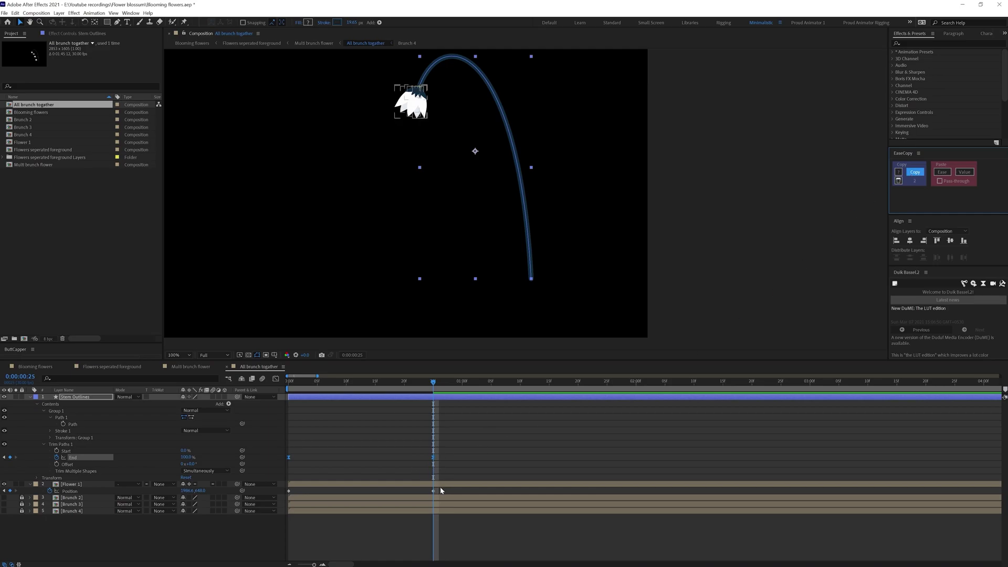
pyautogui.click(439, 486)
pyautogui.click(945, 173)
pyautogui.click(638, 414)
pyautogui.click(289, 383)
pyautogui.press('space')
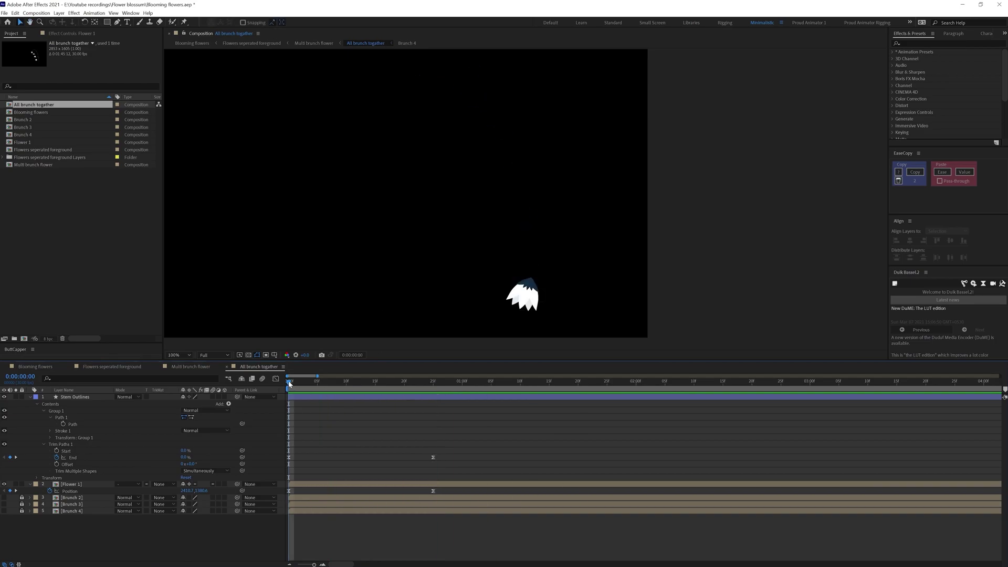
# Move the final End and Position keyframes of the stem and flower to 0:00:01:01.
pyautogui.moveTo(289, 387); pyautogui.dragTo(432, 388)
pyautogui.moveTo(459, 442); pyautogui.dragTo(468, 490)
pyautogui.press('k')
pyautogui.click(489, 426)
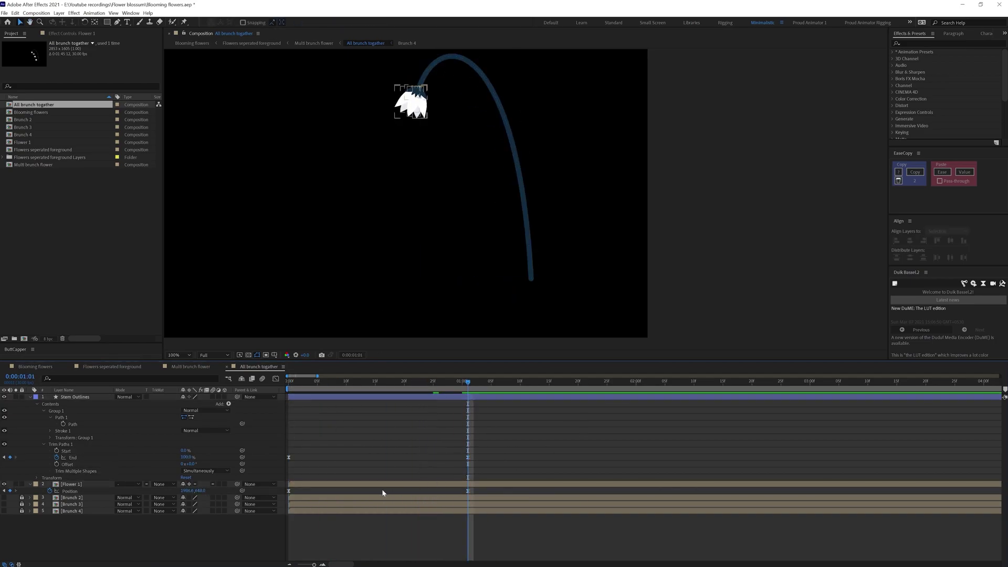
pyautogui.rightClick(381, 484)
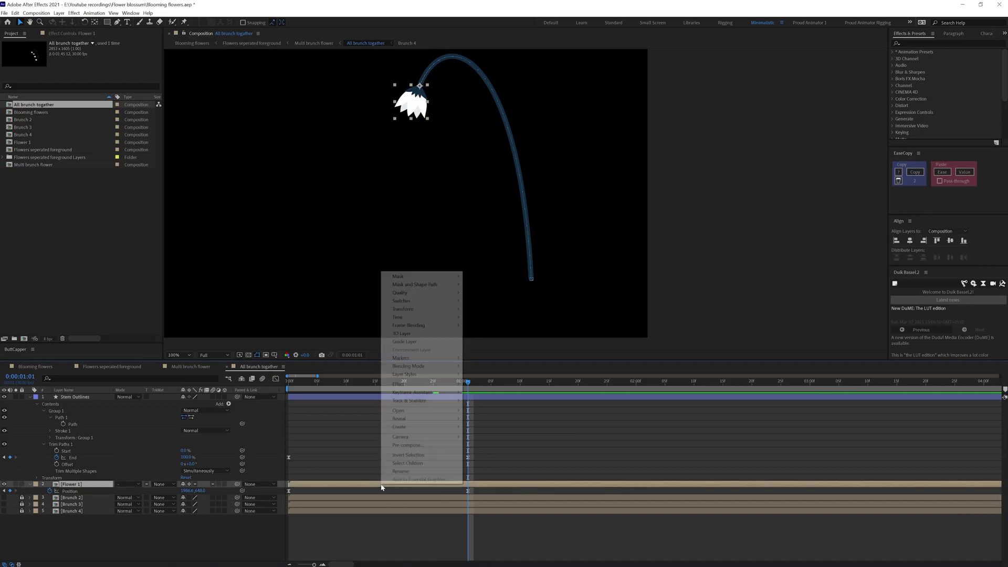
pyautogui.moveTo(424, 311)
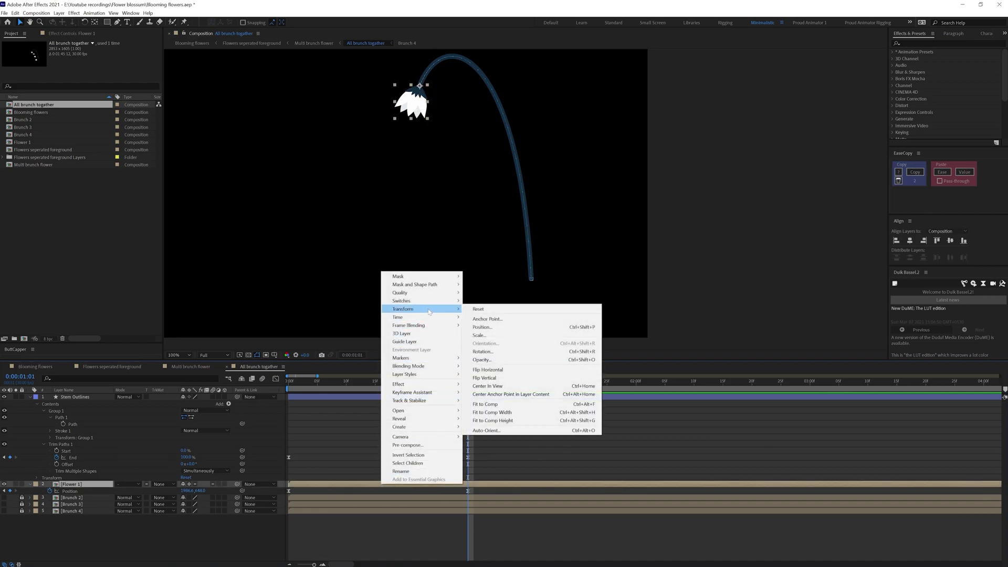
pyautogui.click(467, 463)
# Keyframe Flower 1's Rotation from about 154° at the first frame, with the flower pointing up, to 0° at 0:00:01:01.
pyautogui.press('Home')
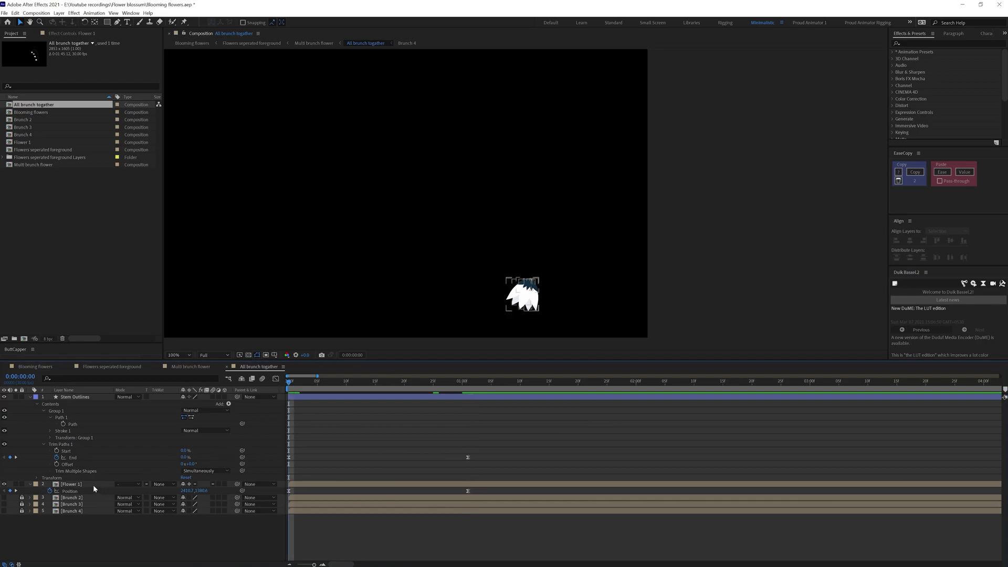
pyautogui.click(88, 485)
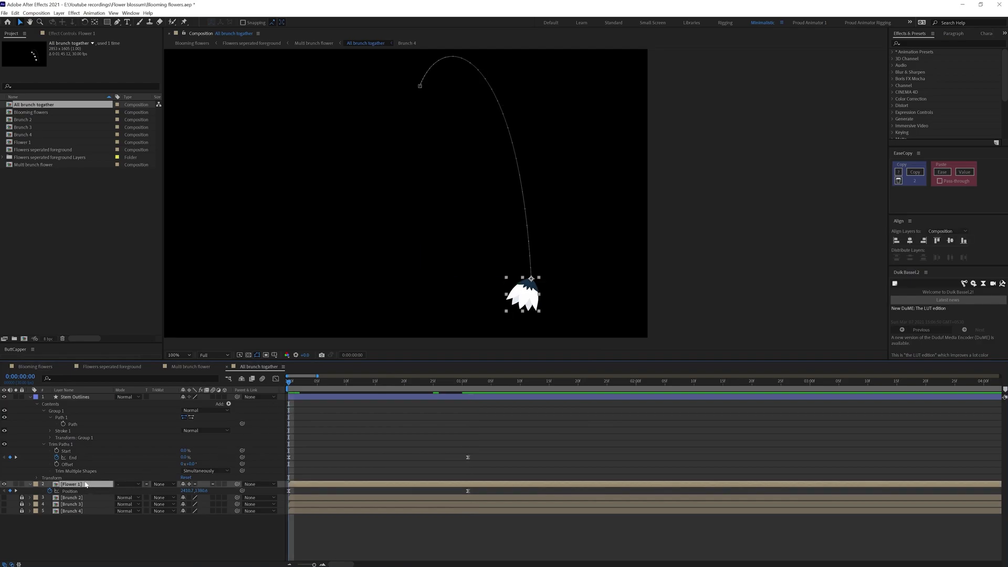
pyautogui.click(50, 491)
pyautogui.press('u')
pyautogui.hotkey('ctrl', 'c')
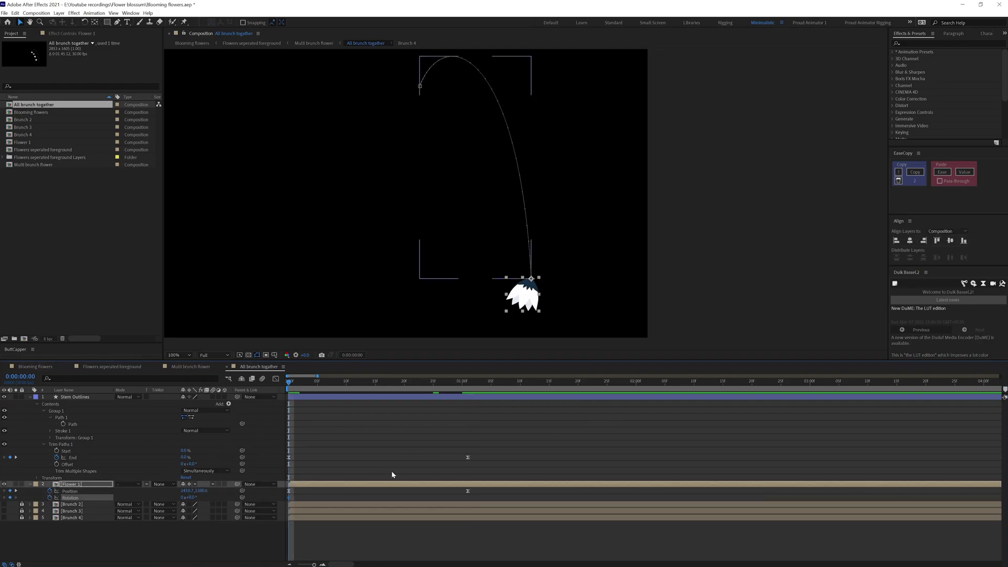
pyautogui.press('k')
pyautogui.hotkey('ctrl', 'v')
pyautogui.press('j')
pyautogui.moveTo(194, 497); pyautogui.dragTo(215, 483)
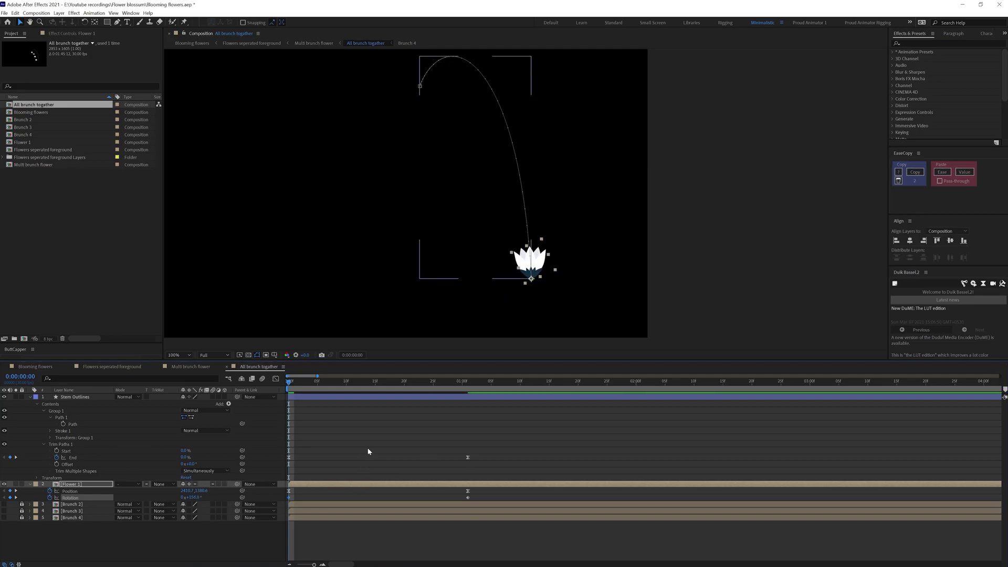
# Apply the copied easing to both of Flower 1's Rotation keyframes with EaseCopy and preview the motion.
pyautogui.click(357, 385)
pyautogui.moveTo(359, 388); pyautogui.dragTo(468, 387)
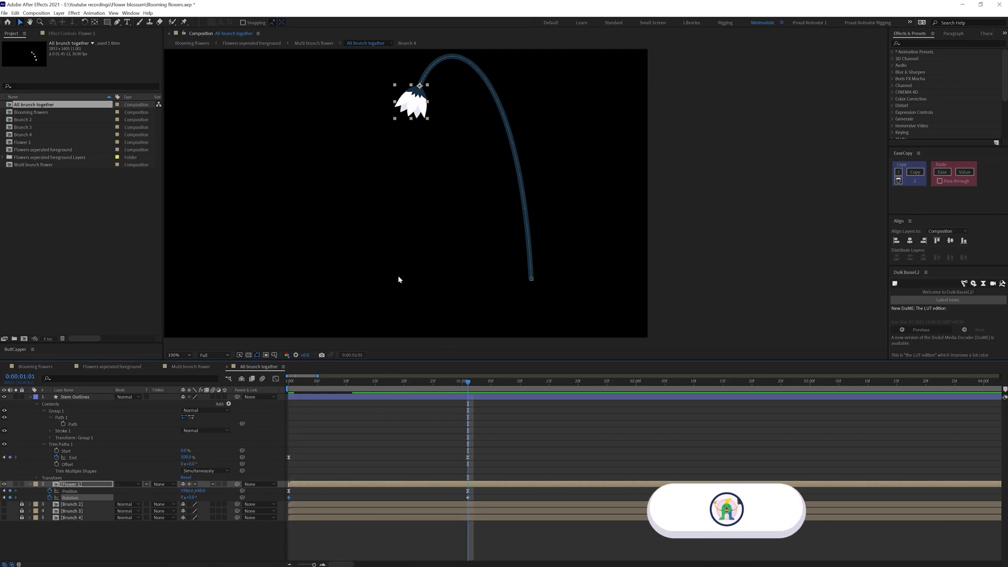
pyautogui.moveTo(477, 495); pyautogui.dragTo(280, 500)
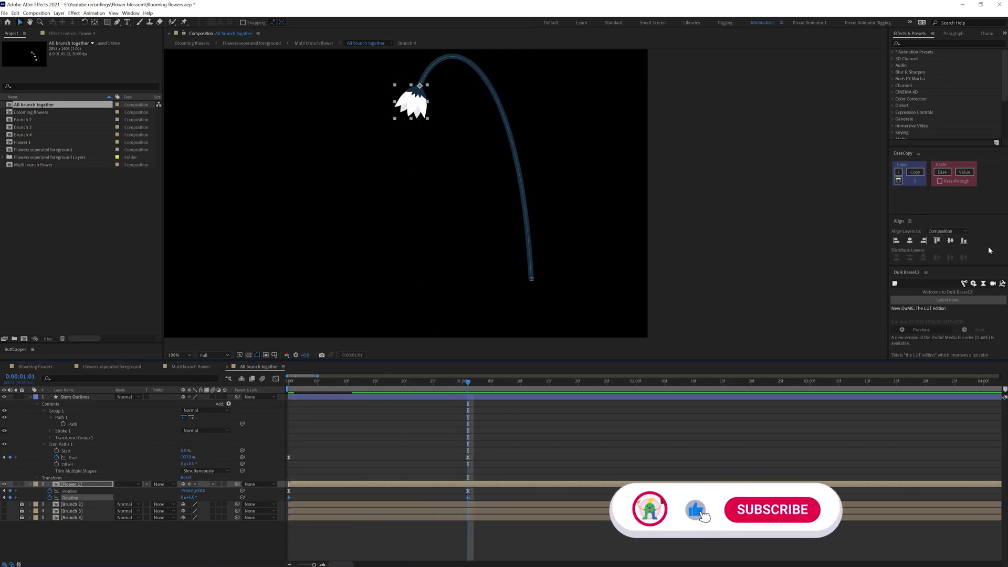
pyautogui.click(945, 172)
pyautogui.click(521, 446)
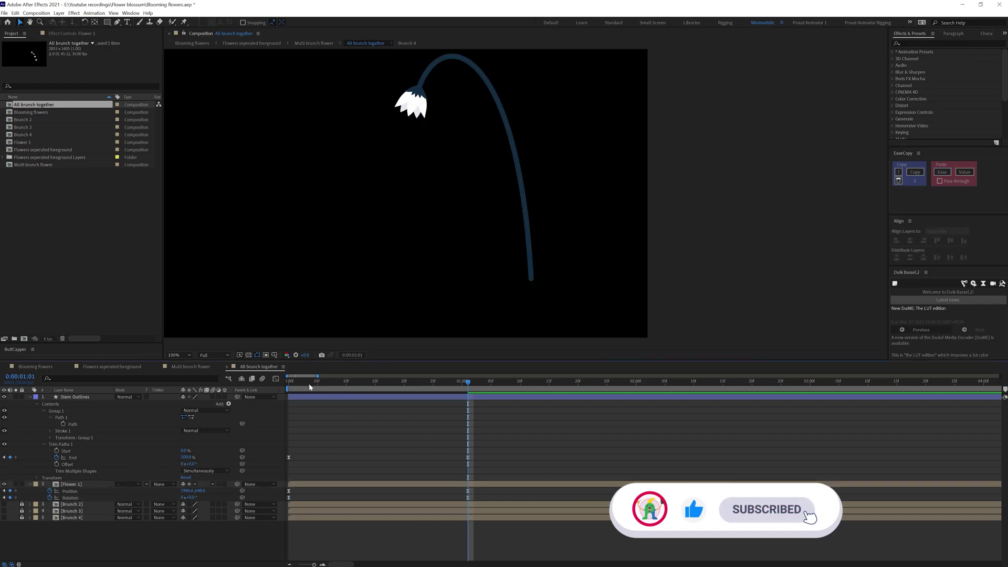
pyautogui.press('space')
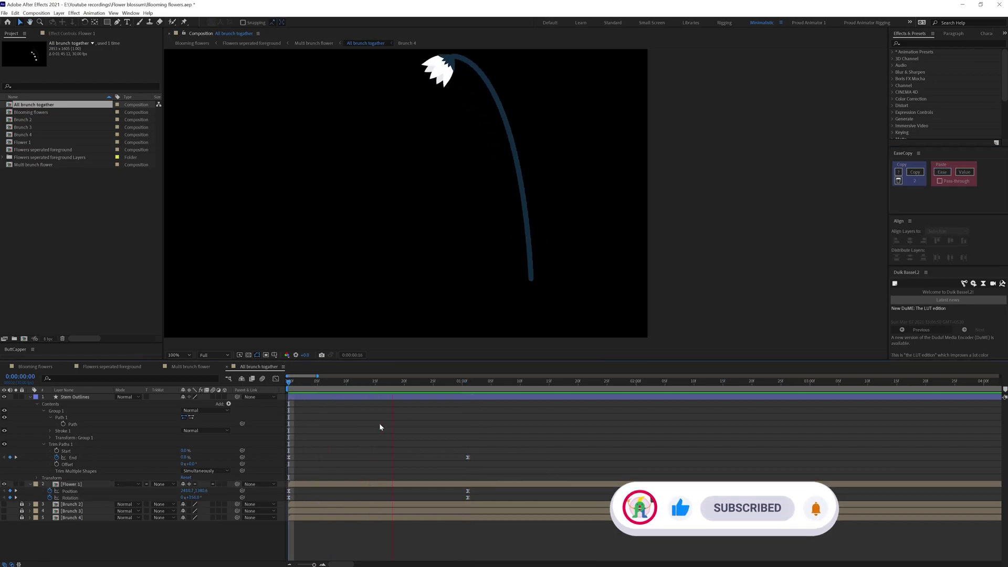
pyautogui.press('space')
# Add an in-between Rotation keyframe at frame 10 aligning the flower with the stem, make it Auto Bezier, and preview the result.
pyautogui.moveTo(190, 497); pyautogui.dragTo(209, 490)
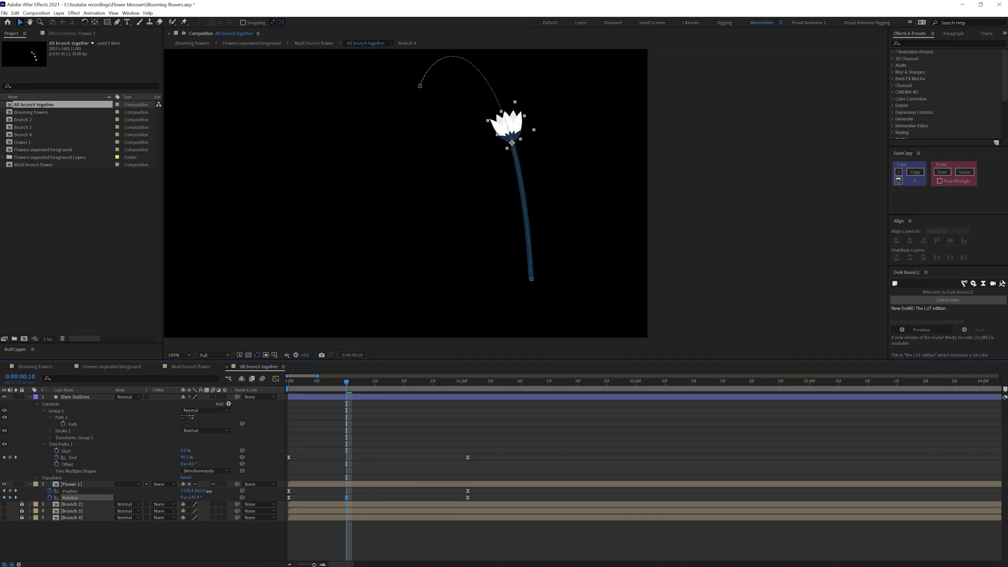
pyautogui.click(70, 484)
pyautogui.click(403, 388)
pyautogui.moveTo(403, 387); pyautogui.dragTo(398, 387)
pyautogui.keyDown('ctrl'); pyautogui.click(346, 497); pyautogui.keyUp('ctrl')
pyautogui.moveTo(307, 386); pyautogui.dragTo(288, 387)
pyautogui.click(319, 425)
pyautogui.press('space')
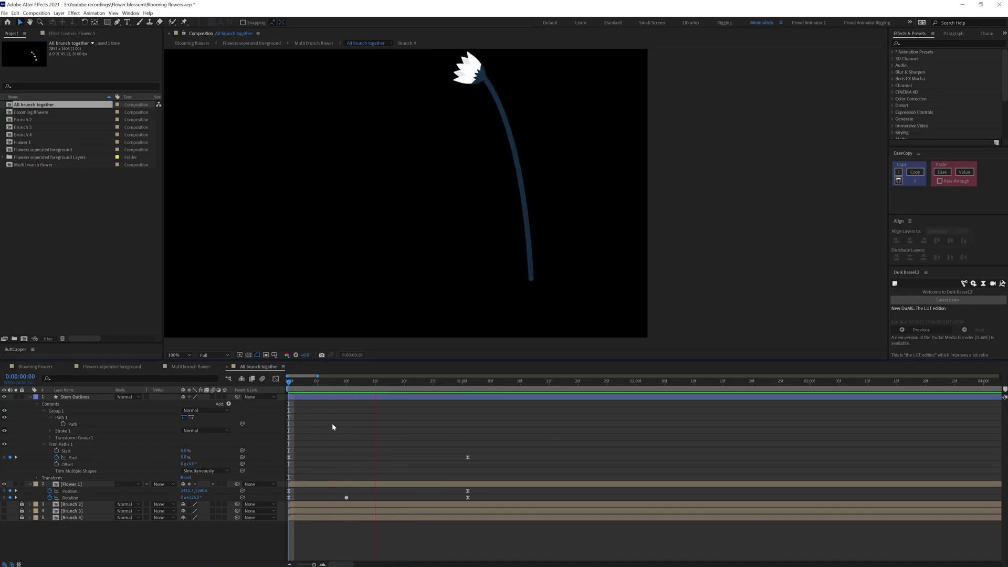
pyautogui.press('space')
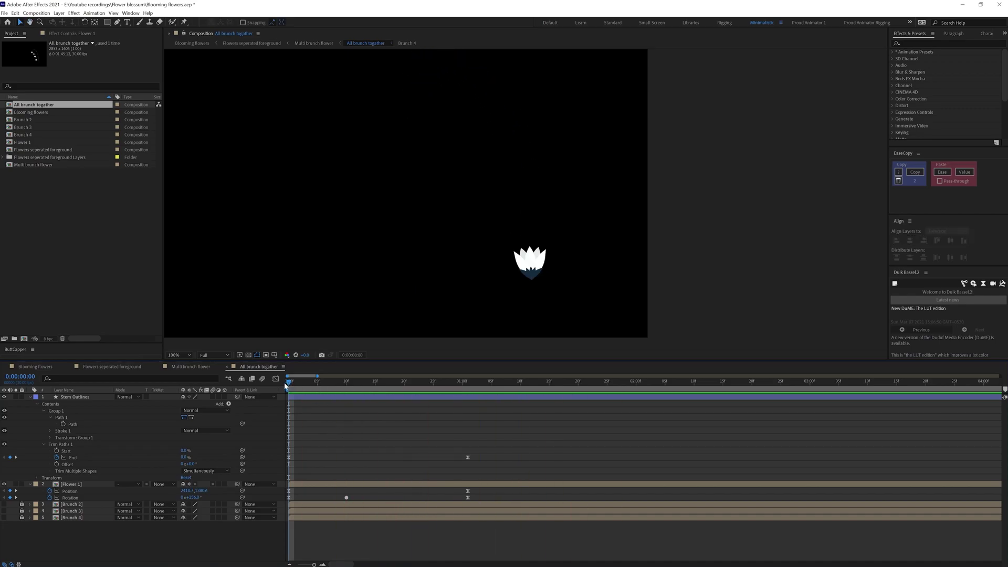
# Keyframe Flower 1's Scale from 35% at the first frame to 100% at 0:00:01:01 and apply the copied easing with EaseCopy.
pyautogui.click(302, 485)
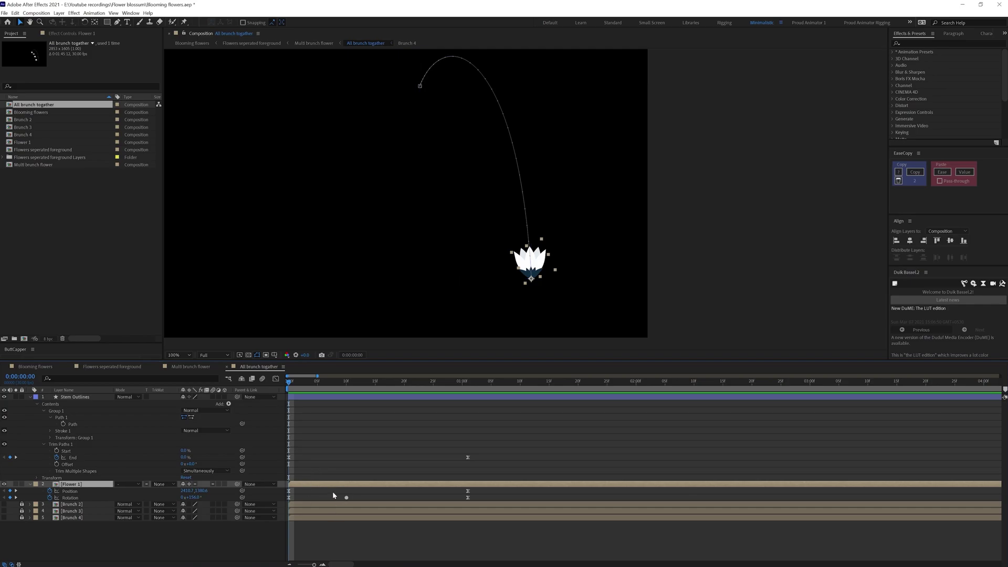
pyautogui.press('s')
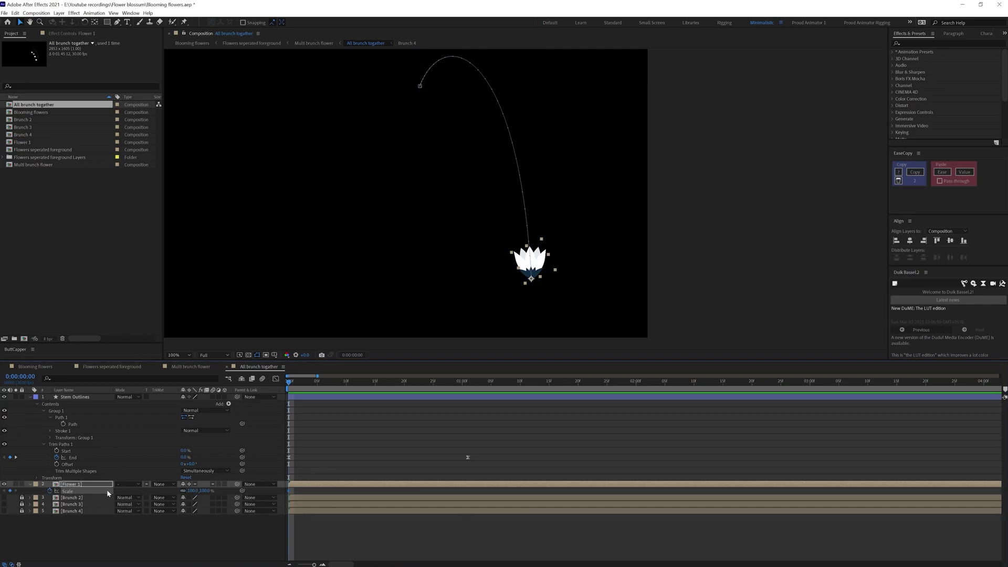
pyautogui.click(107, 493)
pyautogui.press('u')
pyautogui.press('space')
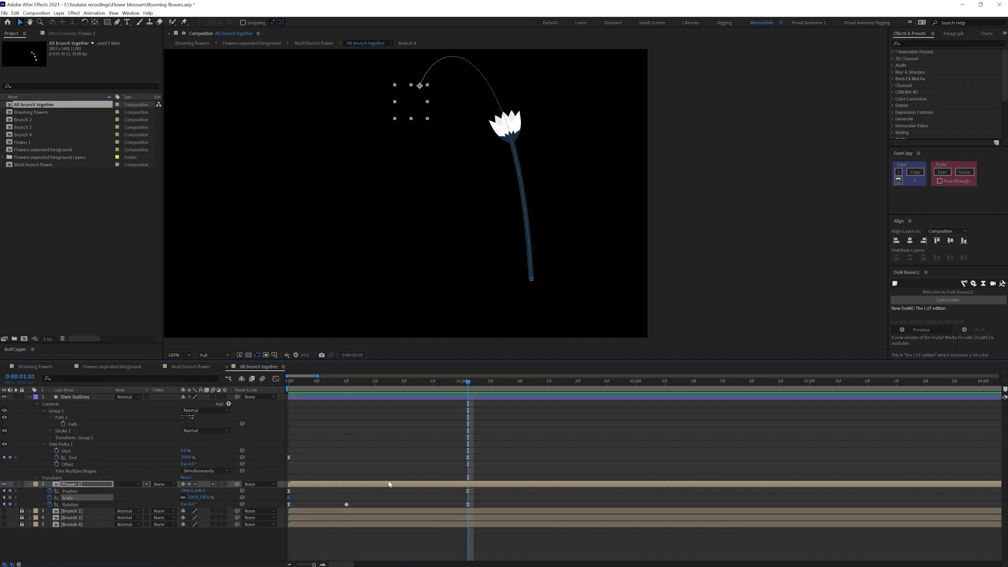
pyautogui.click(10, 497)
pyautogui.press('Home')
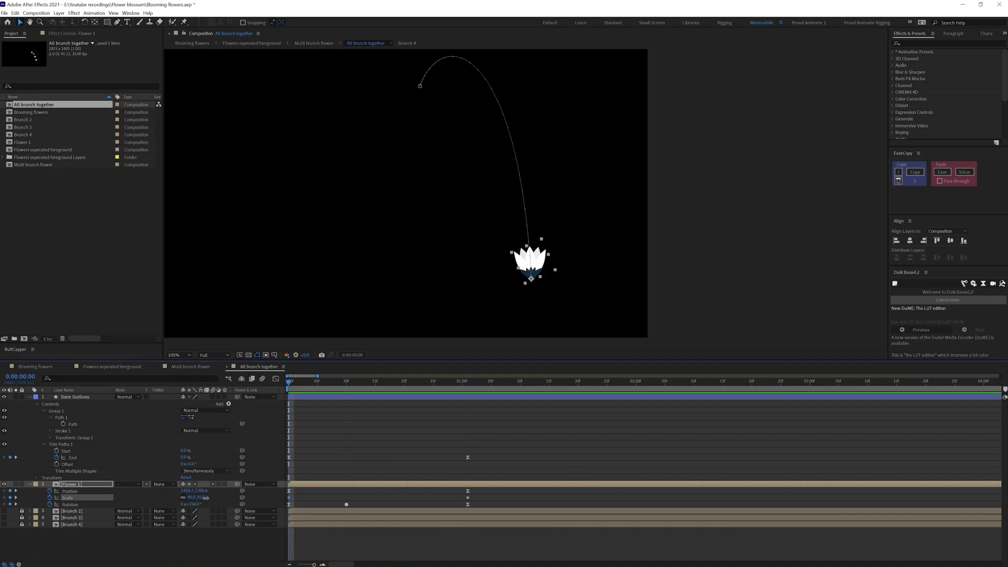
pyautogui.moveTo(205, 498); pyautogui.dragTo(187, 501)
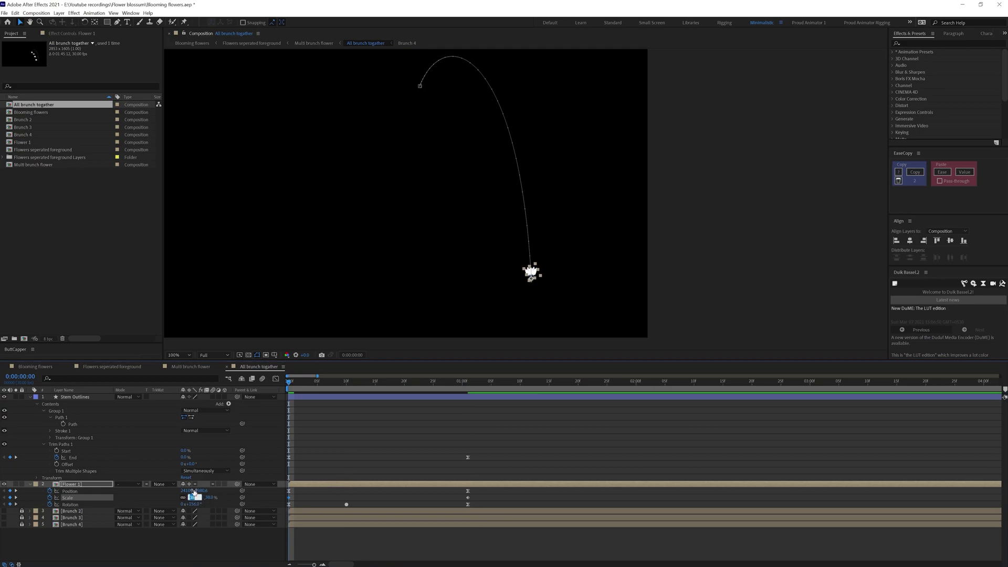
pyautogui.write('5')
pyautogui.press('Return')
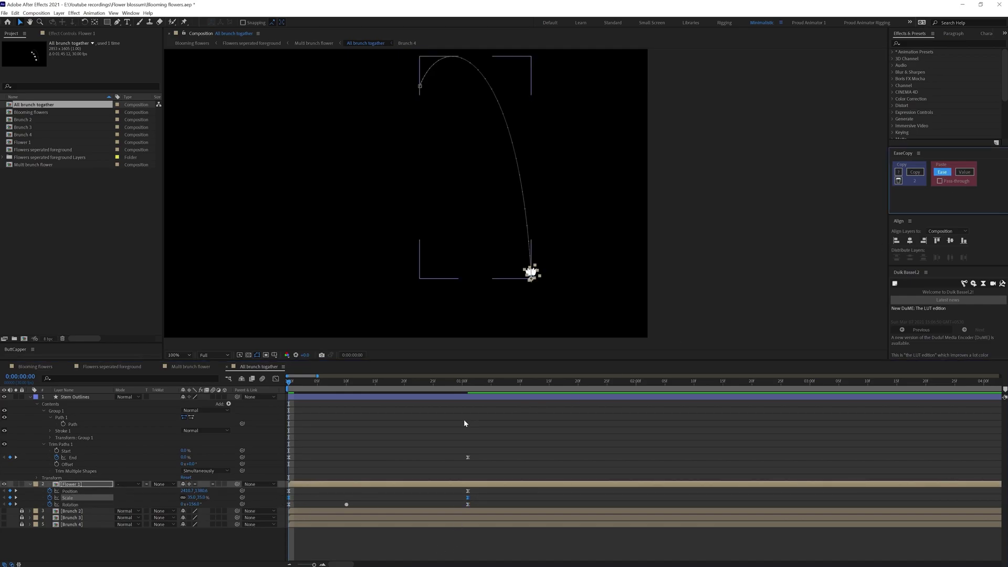
# Preview Flower 1 scaling up as it travels along the stem, and return to the first frame.
pyautogui.click(363, 425)
pyautogui.press('space')
pyautogui.moveTo(293, 385); pyautogui.dragTo(272, 396)
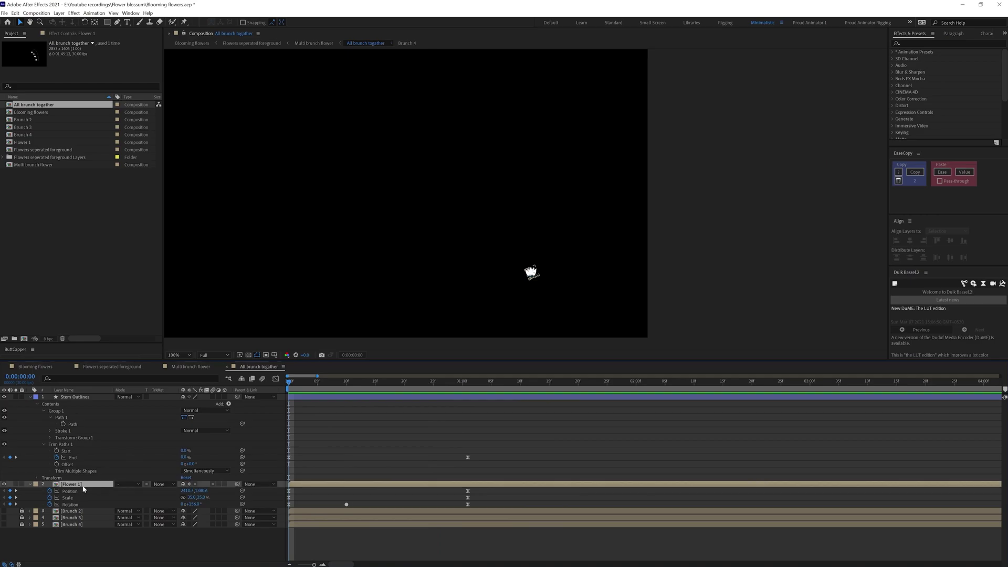
# Open the Flower 1 composition and start a Path keyframe for Layer 31 Outlines at the first frame.
pyautogui.doubleClick(82, 486)
pyautogui.scroll(2, 638, 204)
pyautogui.moveTo(675, 181); pyautogui.dragTo(494, 182)
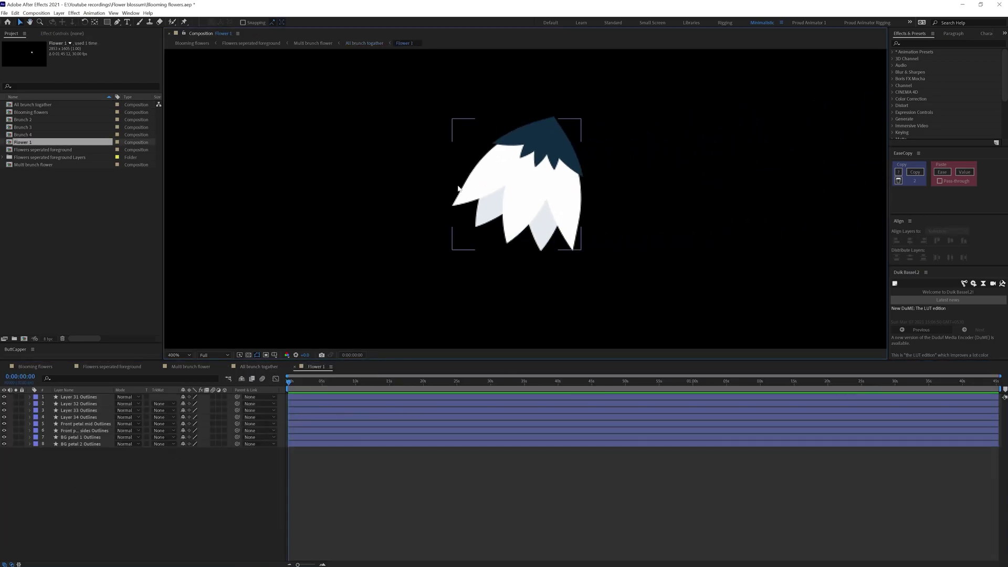
pyautogui.click(72, 398)
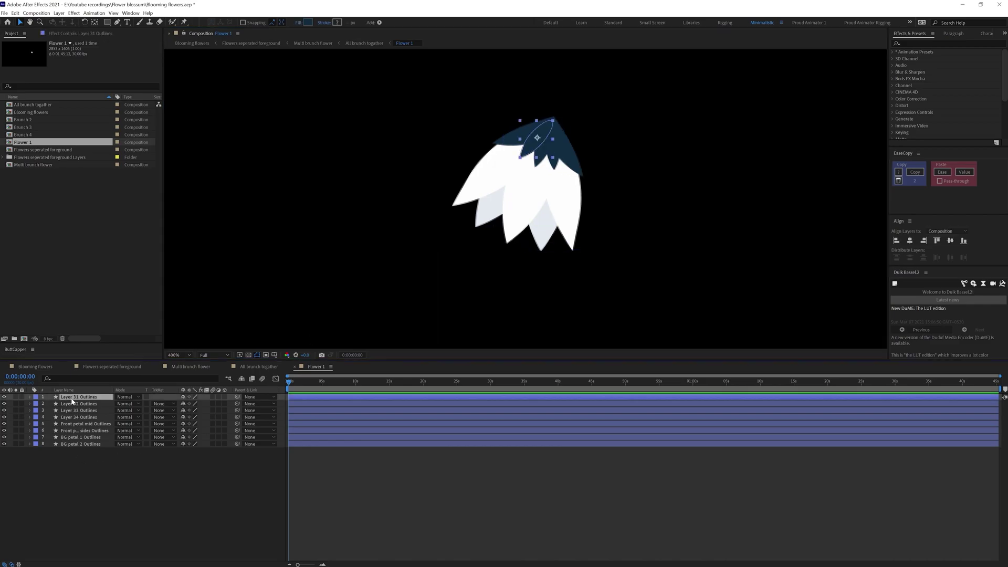
pyautogui.click(30, 397)
pyautogui.click(37, 403)
pyautogui.click(45, 410)
pyautogui.click(51, 417)
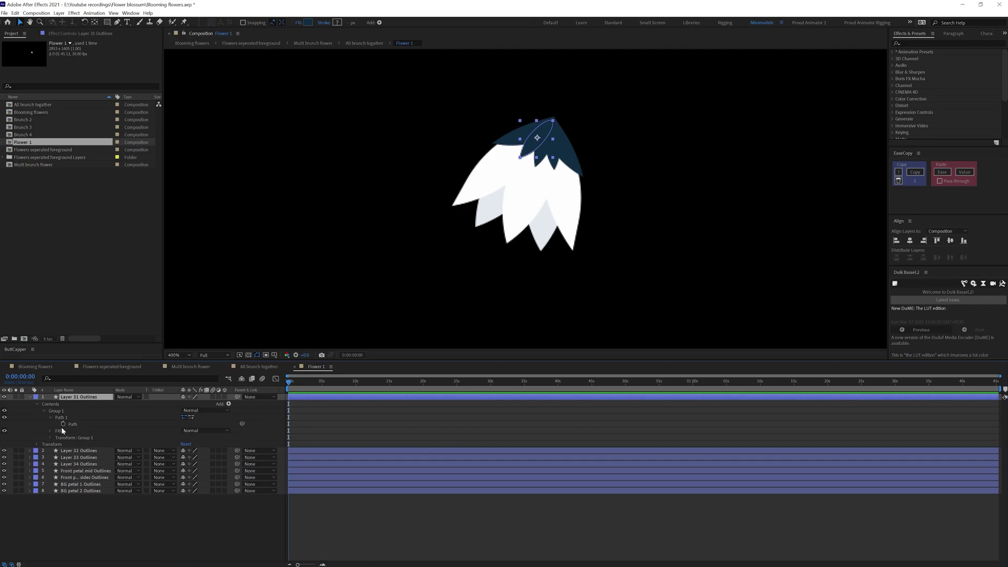
# Add a first-frame Path keyframe to Layer 32 Outlines.
pyautogui.click(53, 452)
pyautogui.click(30, 450)
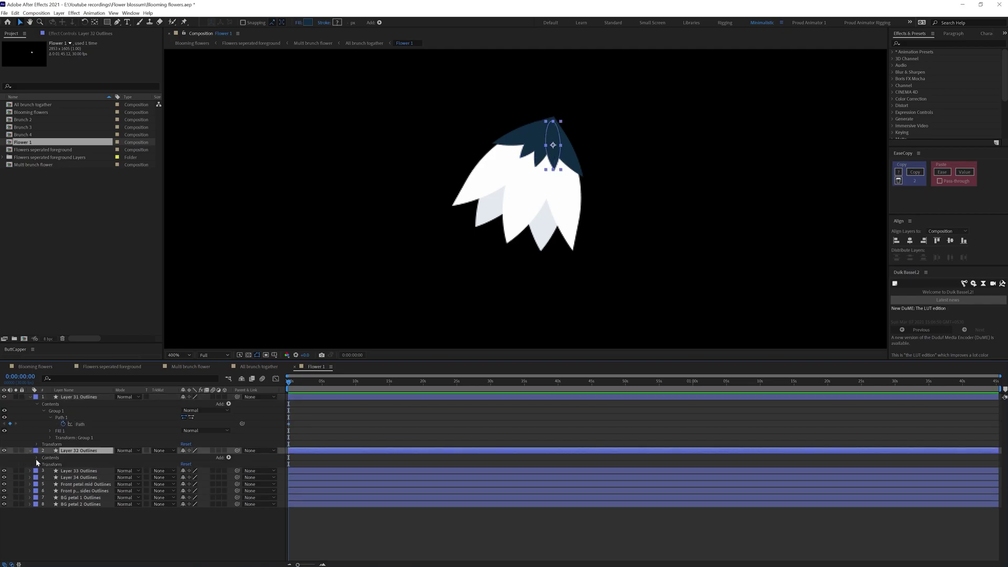
pyautogui.click(36, 458)
pyautogui.click(44, 464)
pyautogui.click(51, 471)
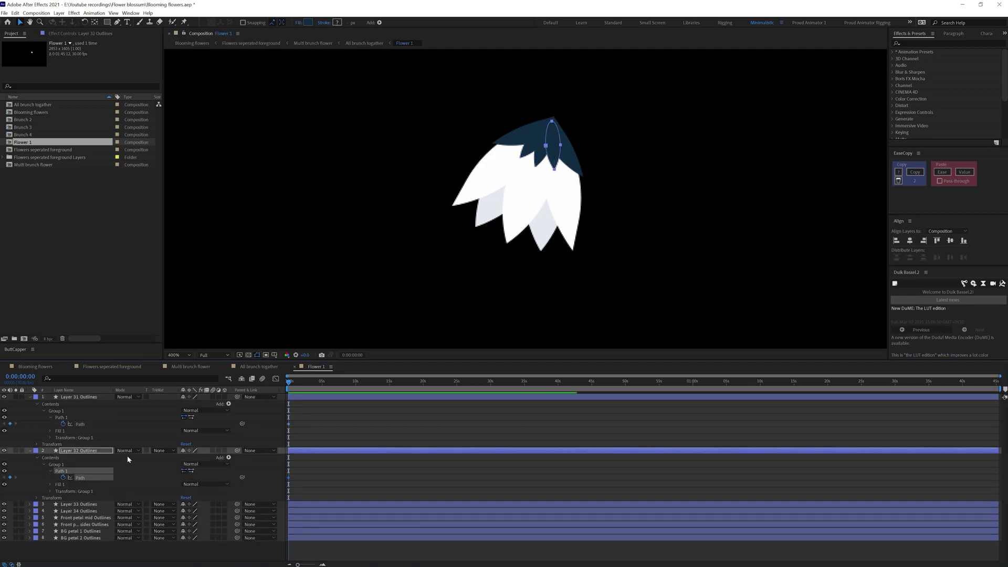
# Add first-frame Path keyframes to Layer 33 Outlines and Layer 34 Outlines.
pyautogui.click(42, 505)
pyautogui.click(30, 504)
pyautogui.click(37, 510)
pyautogui.click(44, 517)
pyautogui.click(51, 504)
pyautogui.click(63, 511)
pyautogui.click(29, 537)
pyautogui.click(37, 523)
pyautogui.click(45, 523)
pyautogui.click(63, 515)
# Add first-frame Path keyframes to the front petal mid, front petal sides, BG petal 1 and BG petal 2 layers.
pyautogui.click(30, 538)
pyautogui.click(36, 544)
pyautogui.click(44, 550)
pyautogui.click(51, 538)
pyautogui.click(63, 544)
pyautogui.click(29, 545)
pyautogui.click(37, 551)
pyautogui.click(30, 550)
pyautogui.click(37, 551)
pyautogui.click(44, 551)
pyautogui.click(51, 545)
pyautogui.click(63, 551)
pyautogui.scroll(-1, 52, 552)
pyautogui.click(30, 558)
pyautogui.click(37, 551)
# Add Path keyframes at 0:00:01:01 to all eight Flower 1 layers, matching the end of the stem's growth.
pyautogui.moveTo(462, 386)
pyautogui.mouseDown()
pyautogui.moveTo(315, 389)
pyautogui.moveTo(431, 405)
pyautogui.moveTo(471, 398)
pyautogui.moveTo(289, 401)
pyautogui.moveTo(467, 402)
pyautogui.mouseUp()
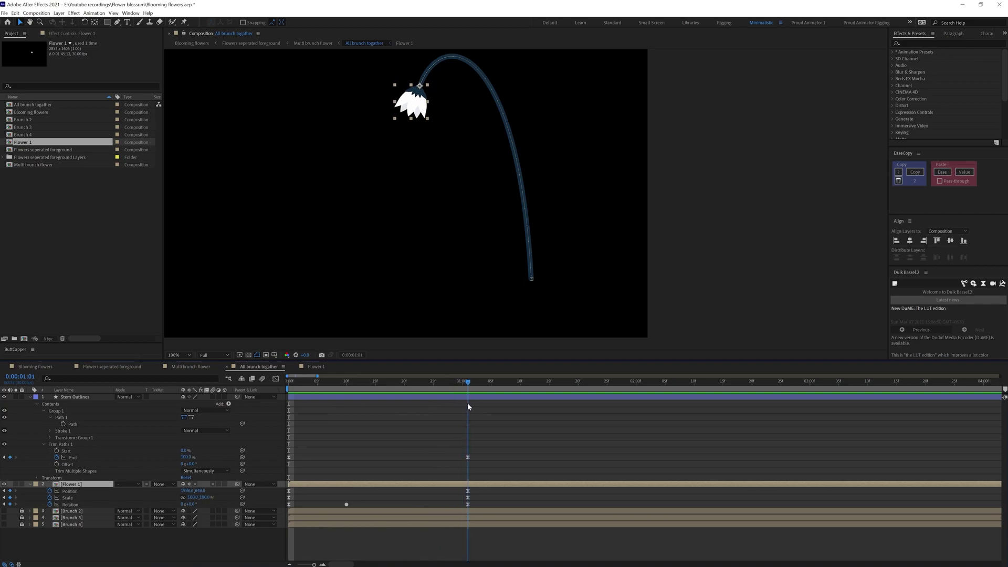
pyautogui.click(313, 367)
pyautogui.scroll(10, 319, 447)
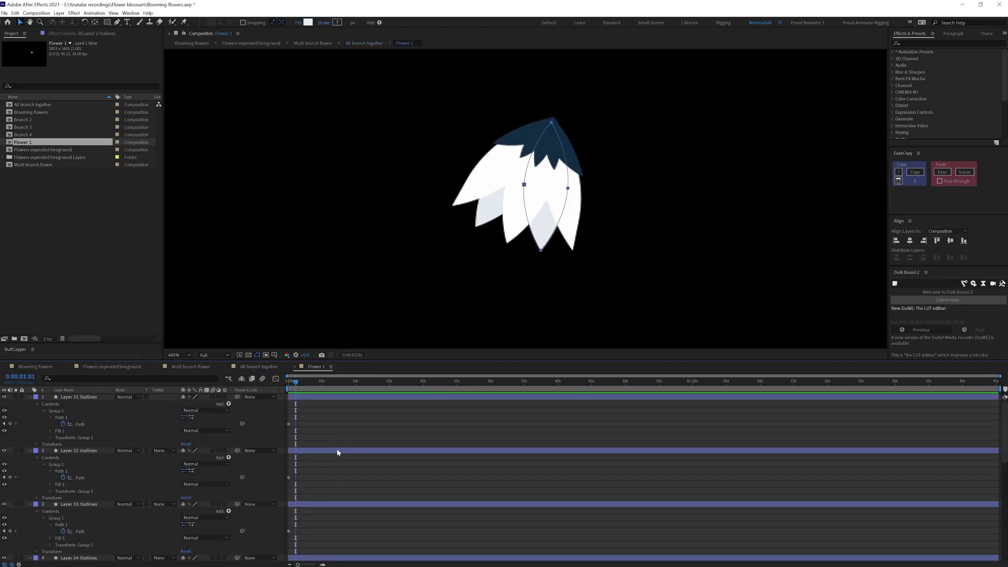
pyautogui.scroll(-8, 358, 423)
pyautogui.press('u')
pyautogui.moveTo(10, 403); pyautogui.dragTo(10, 498)
# At the first frame, reshape the path of Layer 31 Outlines by pulling its tip and side points inward to close the sepal.
pyautogui.press('Home')
pyautogui.click(329, 513)
pyautogui.click(103, 403)
pyautogui.scroll(1, 533, 218)
pyautogui.moveTo(533, 218); pyautogui.dragTo(468, 329)
pyautogui.moveTo(450, 228); pyautogui.dragTo(474, 246)
pyautogui.moveTo(490, 203); pyautogui.dragTo(478, 228)
pyautogui.click(387, 527)
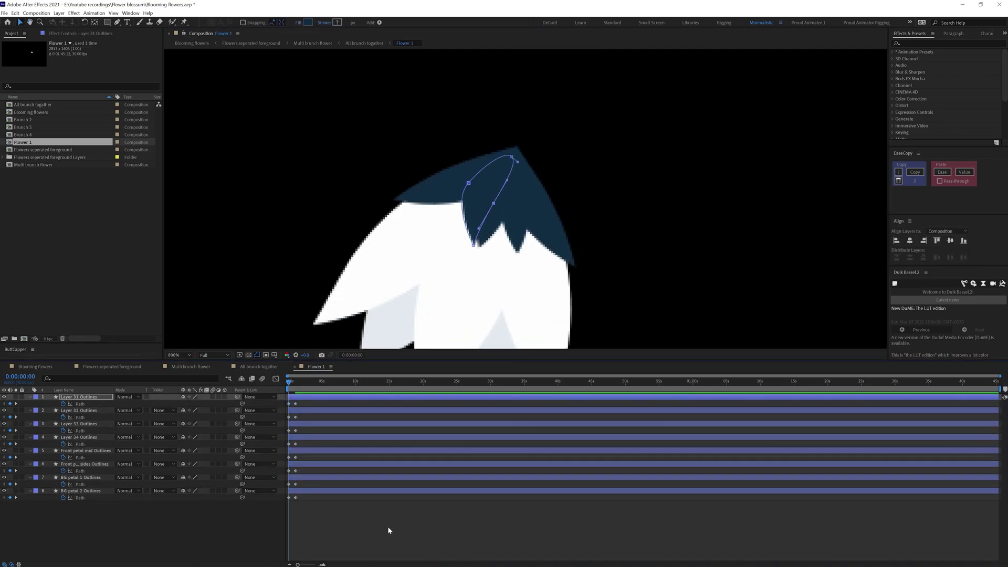
pyautogui.moveTo(468, 183); pyautogui.dragTo(474, 186)
pyautogui.moveTo(474, 246); pyautogui.dragTo(477, 247)
# Reshape the Layer 32 and Layer 33 sepal paths at the first frame so they fold in beside the Layer 31 sepal.
pyautogui.click(502, 156)
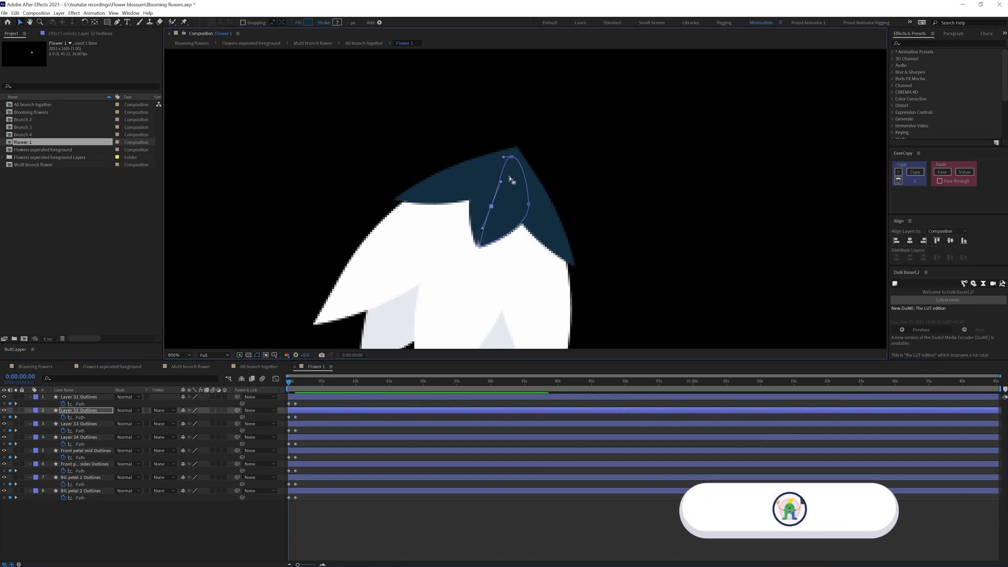
pyautogui.click(480, 237)
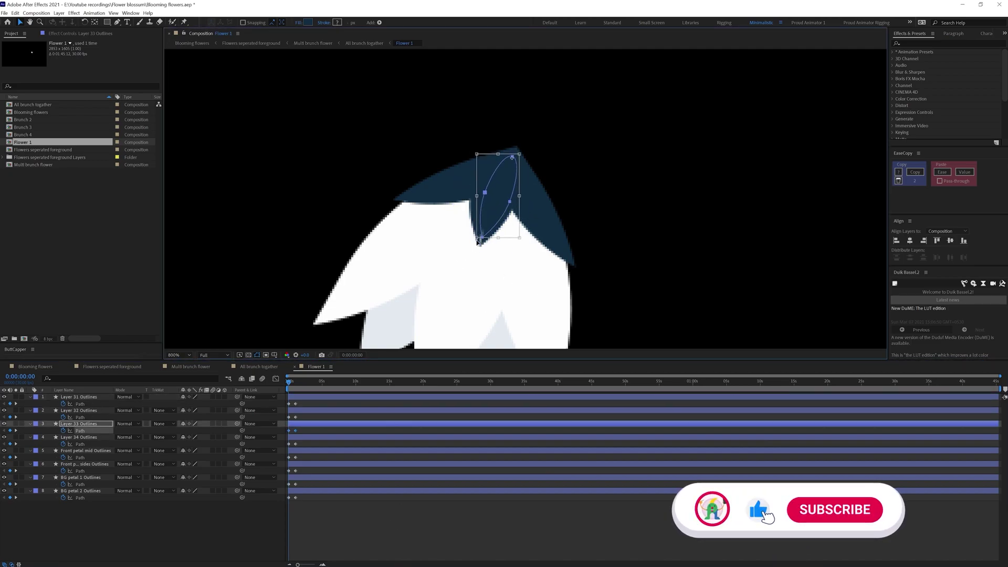
pyautogui.click(485, 244)
pyautogui.moveTo(493, 245); pyautogui.dragTo(480, 245)
# Pull the points of the Layer 34 outer sepal path inward at the first frame to form a compact closed calyx.
pyautogui.moveTo(574, 267); pyautogui.dragTo(499, 241)
pyautogui.moveTo(535, 175); pyautogui.dragTo(530, 181)
pyautogui.moveTo(520, 164); pyautogui.dragTo(529, 187)
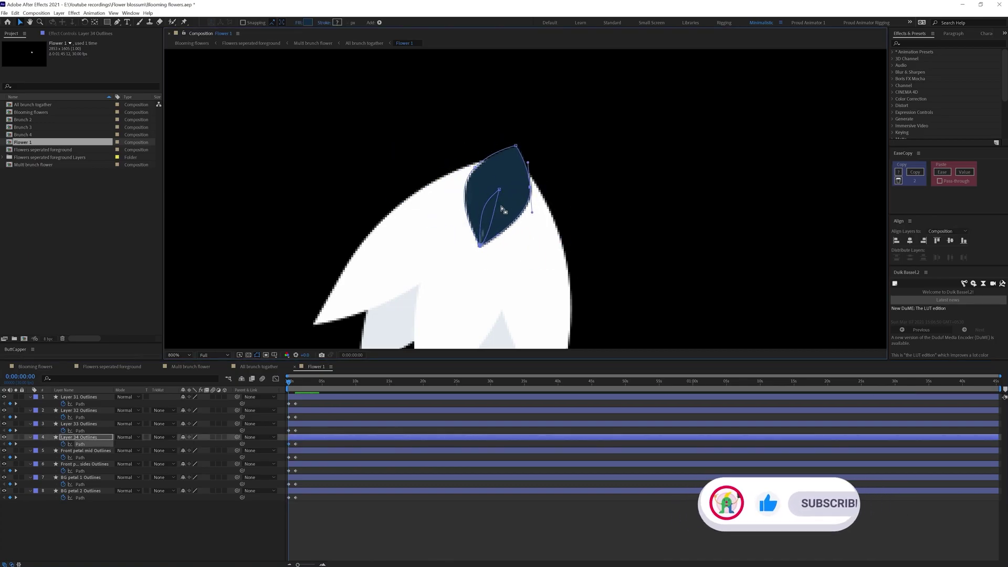
pyautogui.moveTo(480, 245); pyautogui.dragTo(454, 215)
pyautogui.moveTo(481, 161); pyautogui.dragTo(474, 163)
pyautogui.moveTo(435, 178); pyautogui.dragTo(454, 189)
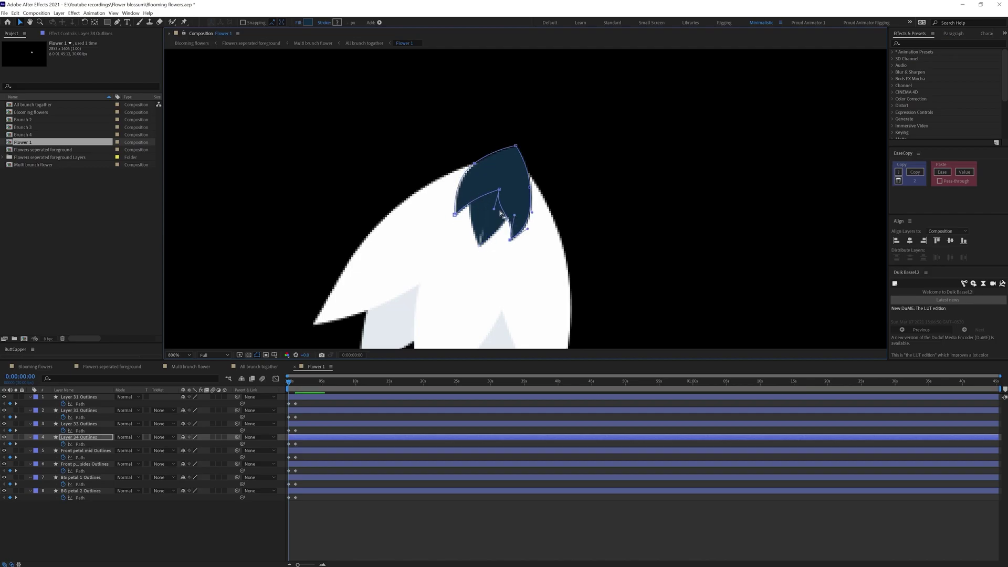
pyautogui.click(509, 228)
pyautogui.click(494, 202)
pyautogui.scroll(-1, 494, 202)
pyautogui.moveTo(493, 247); pyautogui.dragTo(488, 200)
pyautogui.click(79, 444)
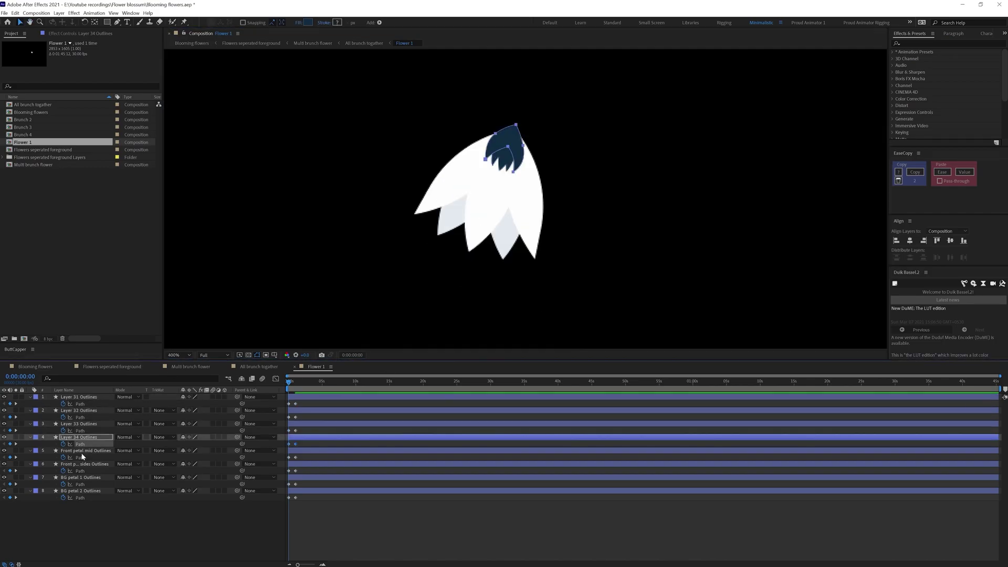
# Scale down the front petal mid and front petal sides paths toward the flower's base at the first frame.
pyautogui.click(82, 457)
pyautogui.scroll(1, 472, 247)
pyautogui.doubleClick(415, 302)
pyautogui.click(83, 471)
pyautogui.moveTo(391, 304); pyautogui.dragTo(504, 56)
pyautogui.doubleClick(544, 319)
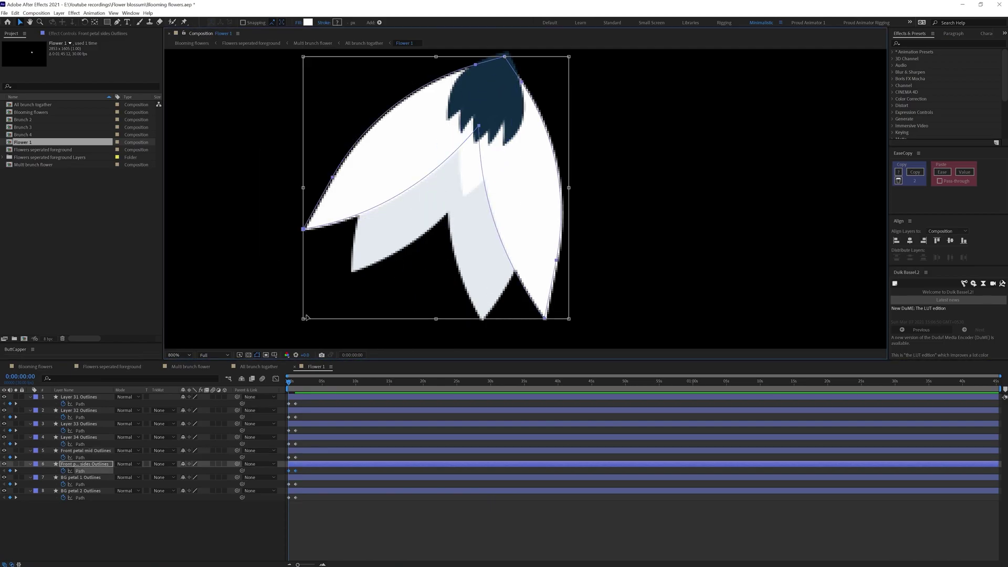
pyautogui.moveTo(303, 319); pyautogui.dragTo(400, 189)
# Refine the points of the front petal paths so the petals converge into a short bud tip beneath the sepals.
pyautogui.click(80, 458)
pyautogui.doubleClick(462, 195)
pyautogui.moveTo(483, 125); pyautogui.dragTo(507, 54)
pyautogui.moveTo(493, 158); pyautogui.dragTo(443, 203)
pyautogui.moveTo(396, 240); pyautogui.dragTo(405, 219)
pyautogui.click(404, 218)
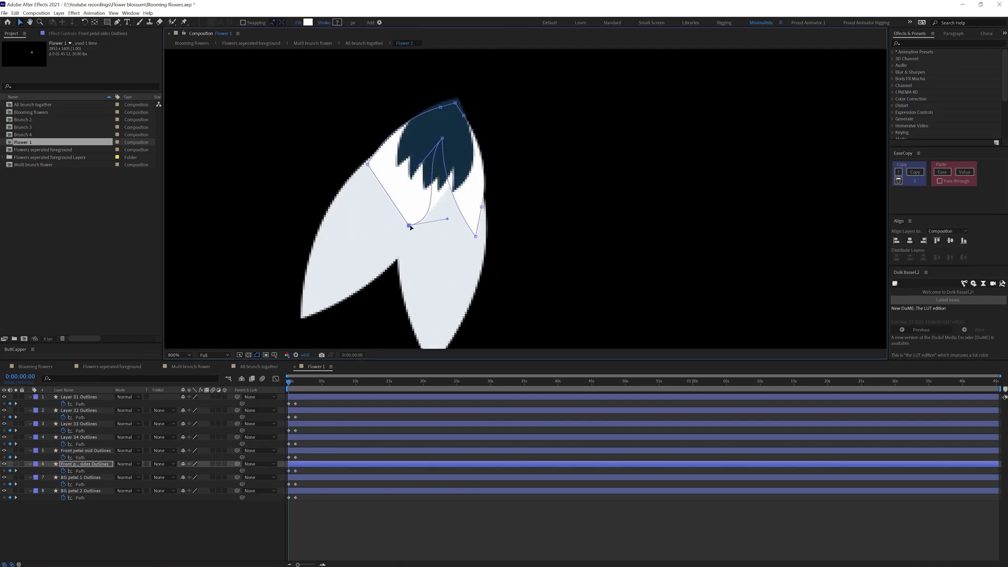
pyautogui.scroll(-3, 443, 198)
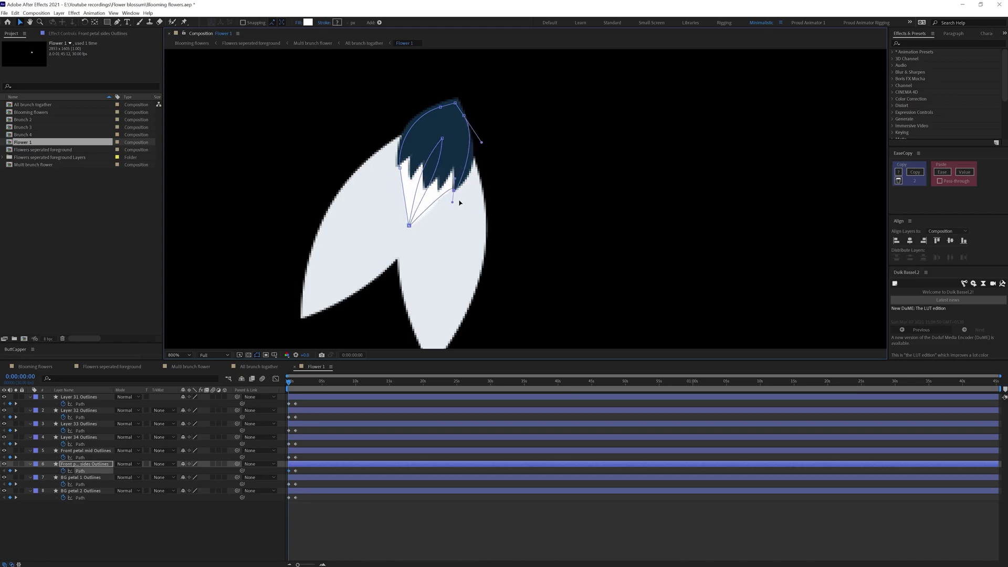
pyautogui.click(443, 199)
# Shrink and reshape the BG petal 1 and BG petal 2 paths at the first frame to fit inside the closed bud.
pyautogui.scroll(3, 443, 176)
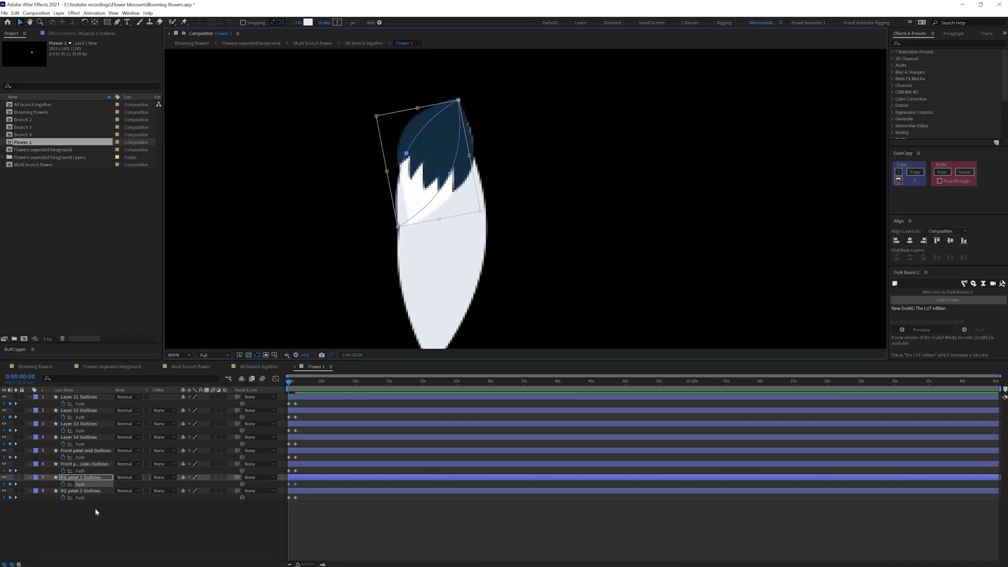
pyautogui.click(444, 241)
pyautogui.moveTo(444, 240); pyautogui.dragTo(426, 228)
pyautogui.moveTo(426, 227); pyautogui.dragTo(421, 216)
pyautogui.moveTo(473, 344); pyautogui.dragTo(441, 278)
pyautogui.moveTo(429, 201); pyautogui.dragTo(441, 198)
pyautogui.moveTo(378, 265); pyautogui.dragTo(394, 213)
pyautogui.doubleClick(385, 248)
pyautogui.moveTo(452, 165); pyautogui.dragTo(458, 127)
# Preview the blooming flower on the growing stem in the All brunch together composition.
pyautogui.click(258, 366)
pyautogui.click(391, 422)
pyautogui.press('space')
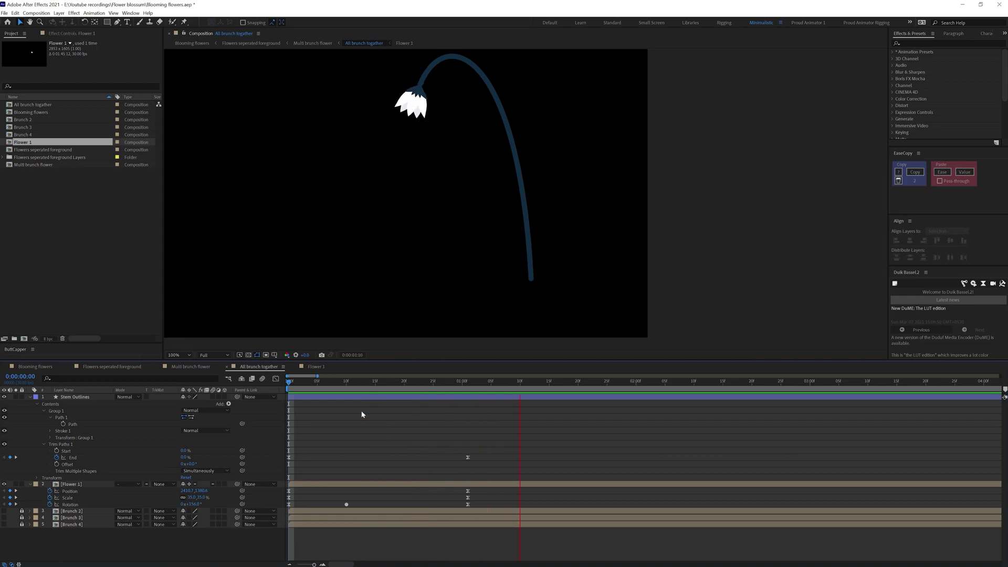
# Retime the Path keyframes in Flower 1 so the bud stays closed until frame 10, and check it in All brunch together.
pyautogui.moveTo(297, 389); pyautogui.dragTo(344, 398)
pyautogui.click(315, 365)
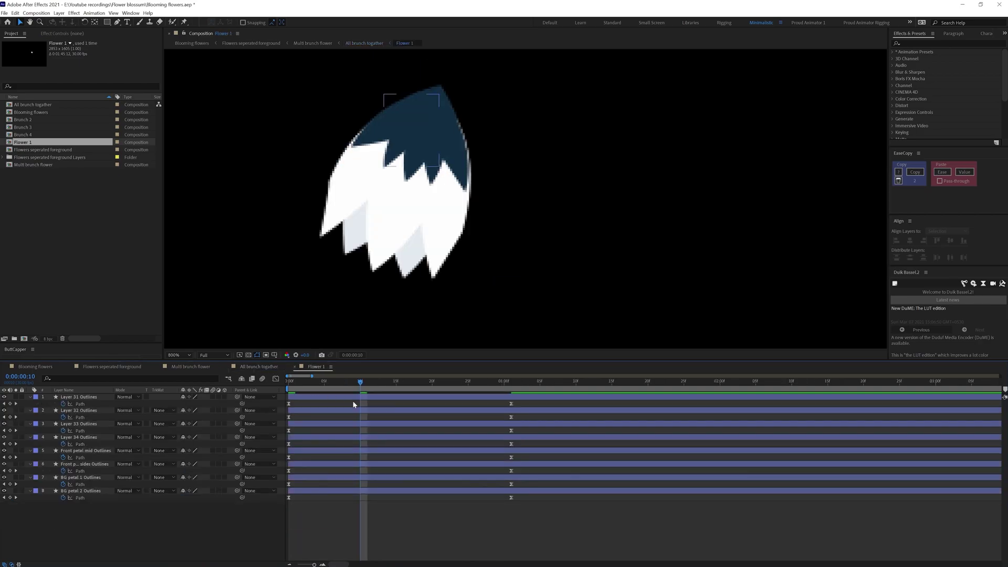
pyautogui.moveTo(519, 401); pyautogui.dragTo(367, 497)
pyautogui.click(258, 367)
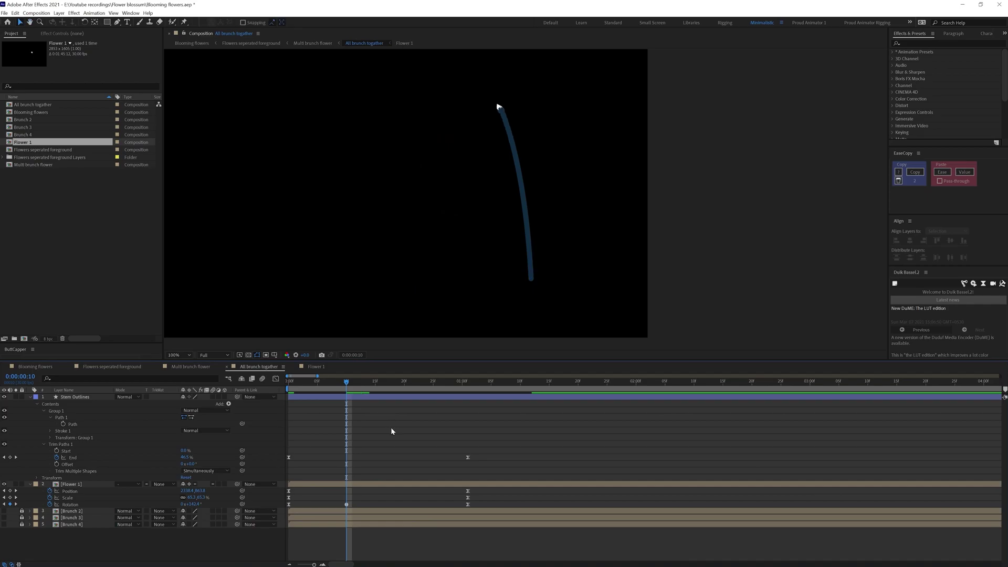
pyautogui.moveTo(346, 399); pyautogui.dragTo(281, 393)
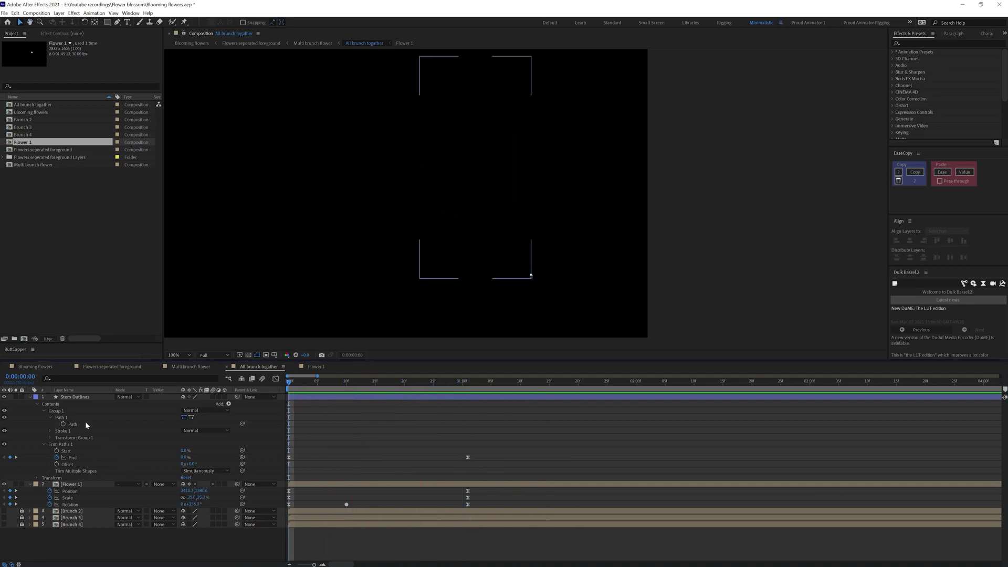
# Keyframe the stem's Stroke Width from 8 at the first frame to its full width at 0:00:01:01 and preview the eased growth.
pyautogui.click(74, 396)
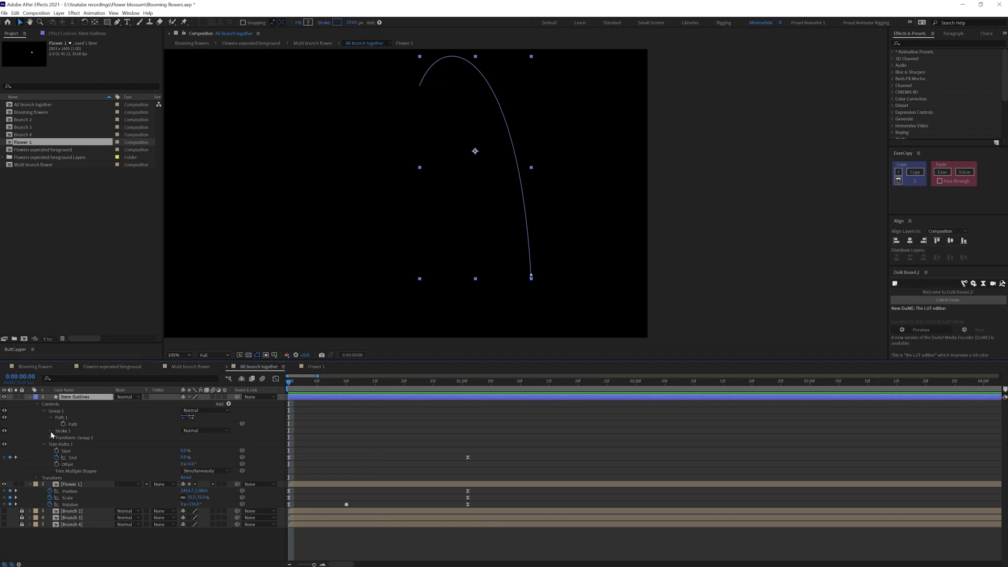
pyautogui.click(51, 431)
pyautogui.click(63, 458)
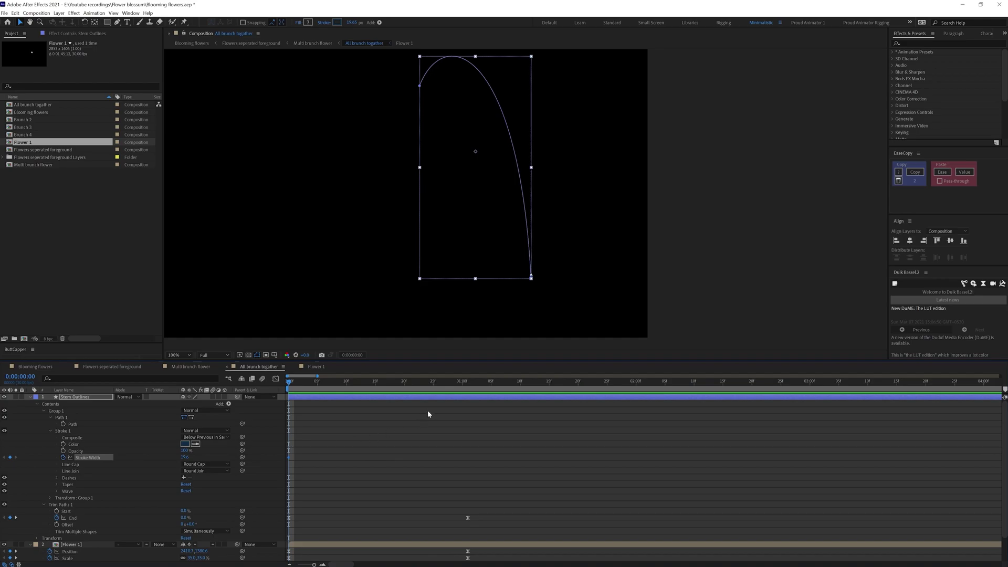
pyautogui.click(463, 383)
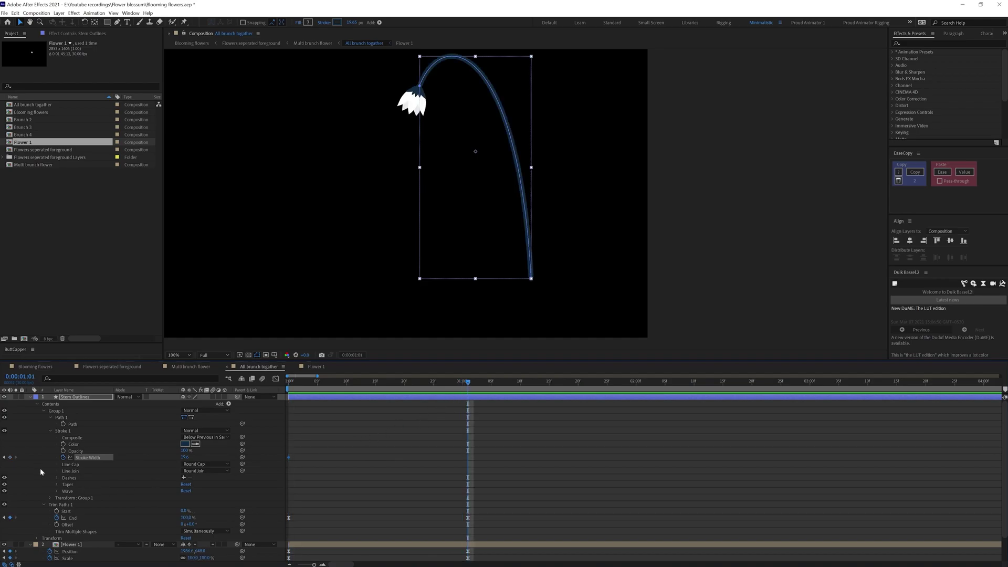
pyautogui.press('Home')
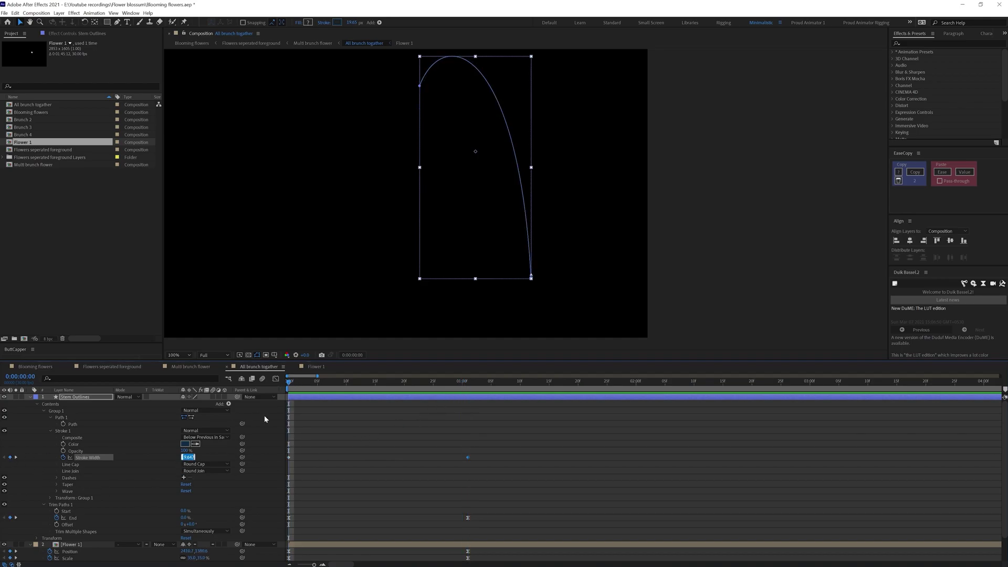
pyautogui.write('8')
pyautogui.press('Return')
pyautogui.click(418, 260)
pyautogui.press('space')
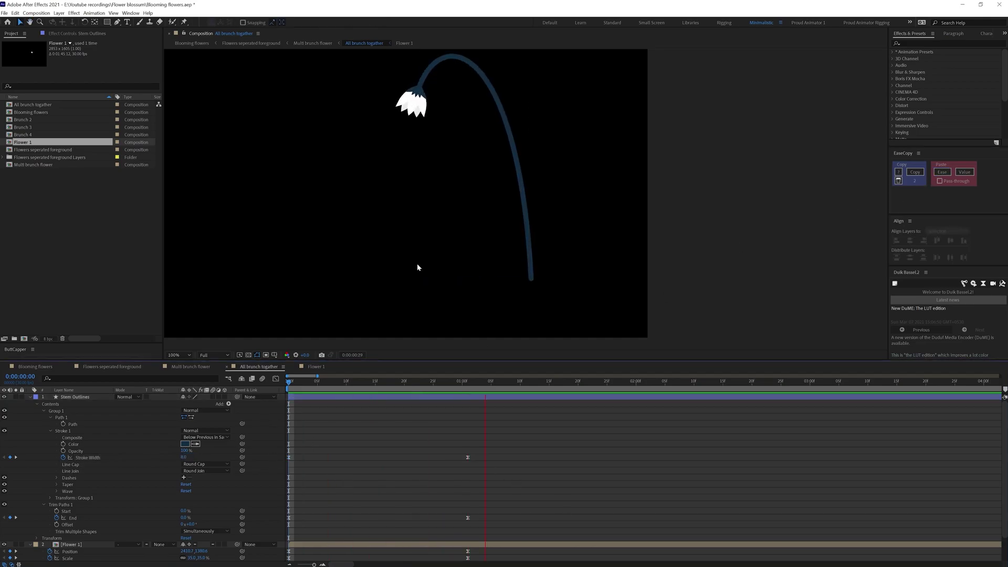
# Reduce the layers to their keyframed properties and make the Brunch 2, Brunch 3 and Brunch 4 layers visible.
pyautogui.click(287, 384)
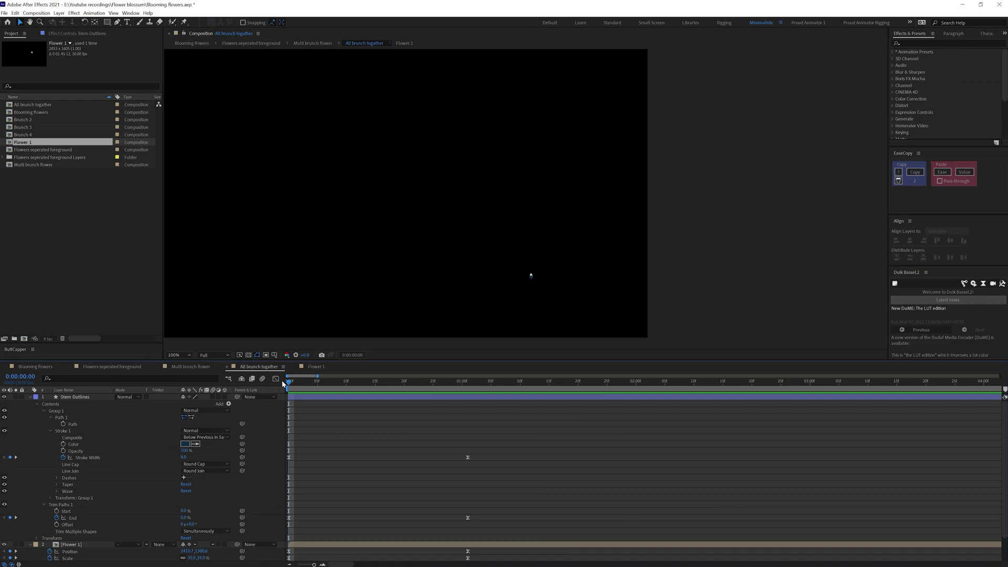
pyautogui.press('space')
pyautogui.press('u')
pyautogui.moveTo(297, 384); pyautogui.dragTo(285, 386)
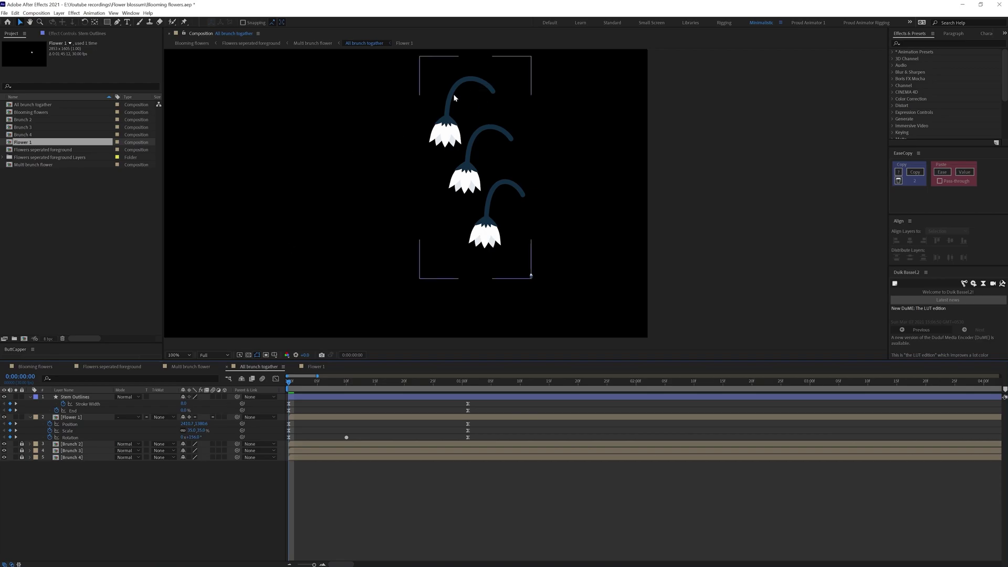
# Unlock the Brunch 2, 3 and 4 layers and, with the time at 0:00:00:08, open the Brunch 4 composition.
pyautogui.moveTo(22, 444); pyautogui.dragTo(21, 457)
pyautogui.click(73, 443)
pyautogui.moveTo(321, 386); pyautogui.dragTo(333, 387)
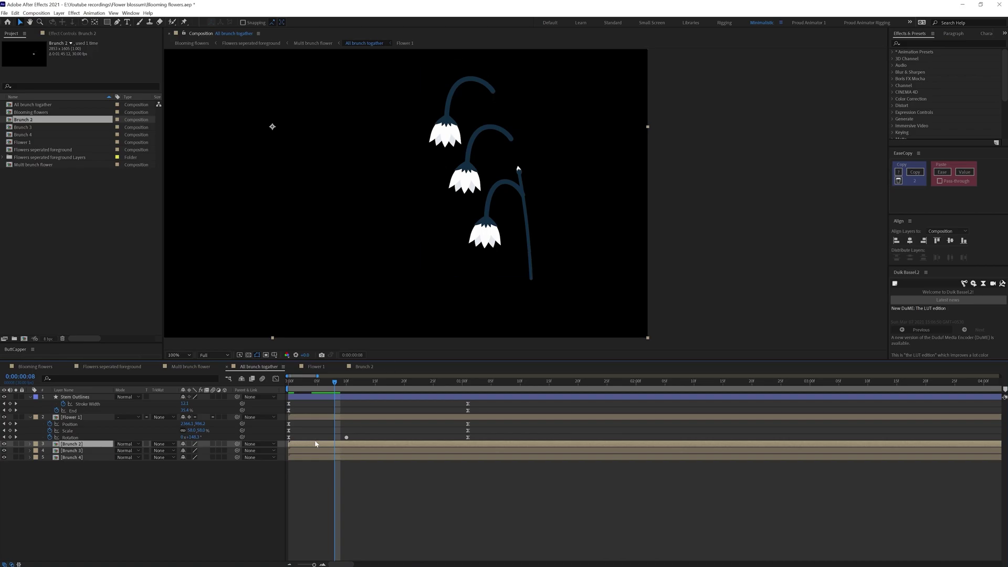
pyautogui.click(363, 367)
pyautogui.click(259, 367)
pyautogui.click(84, 458)
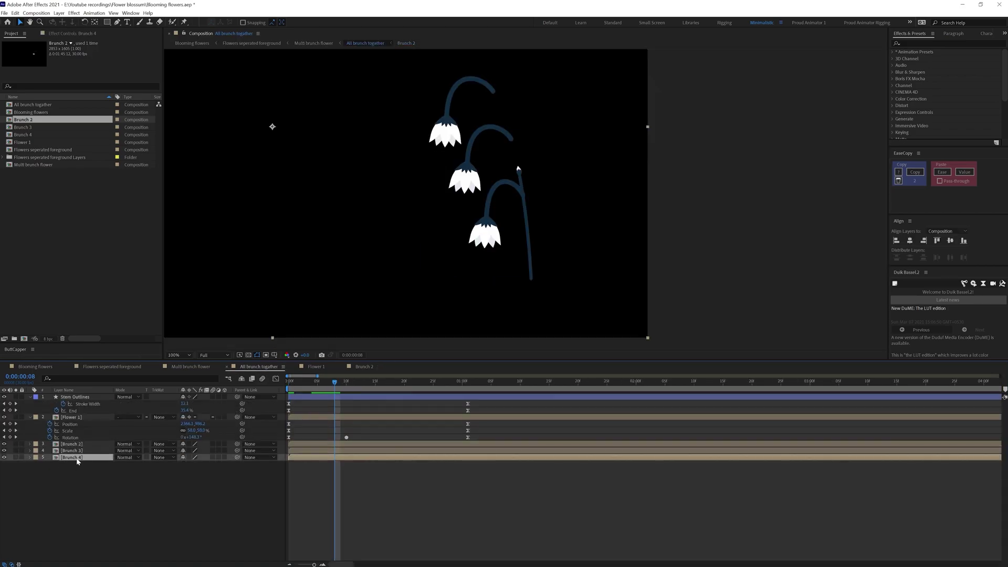
pyautogui.doubleClick(78, 460)
# Expand the contents of the Line 3 Outlines layer and add Trim Paths to it.
pyautogui.moveTo(590, 296); pyautogui.dragTo(416, 216)
pyautogui.click(76, 397)
pyautogui.click(31, 397)
pyautogui.click(36, 404)
pyautogui.click(44, 411)
pyautogui.click(51, 418)
pyautogui.click(62, 417)
pyautogui.click(72, 423)
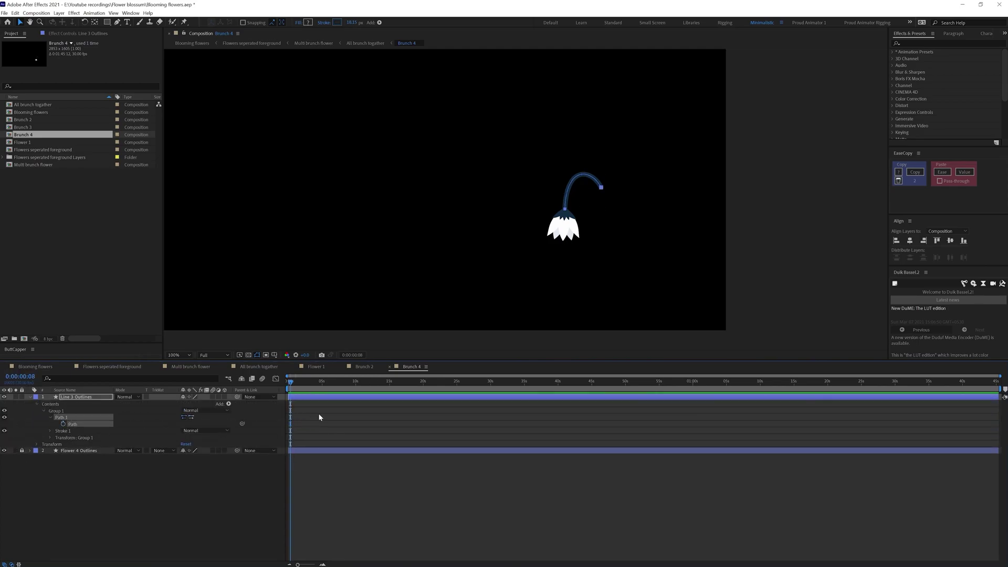
pyautogui.click(228, 404)
pyautogui.click(175, 514)
pyautogui.click(229, 404)
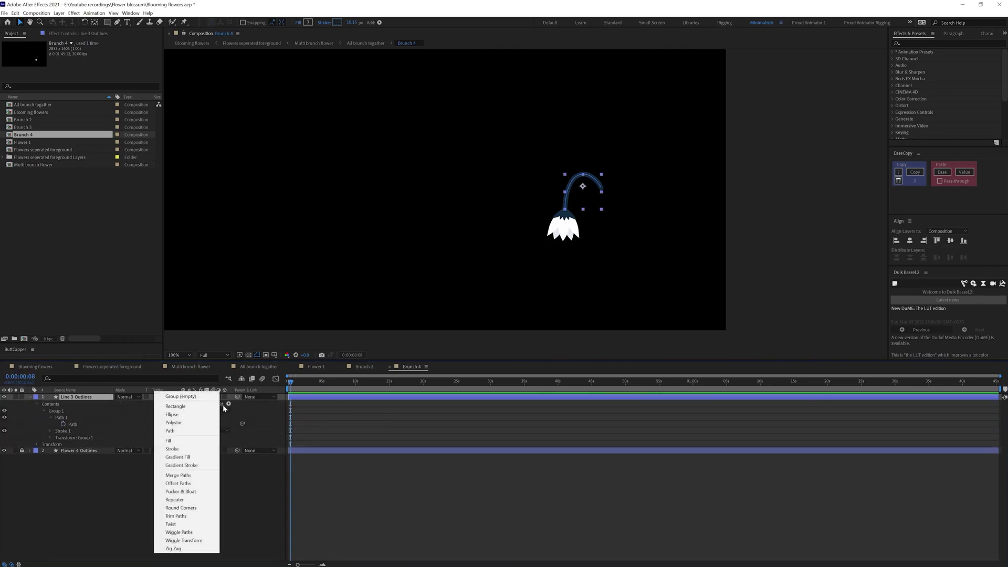
pyautogui.click(176, 516)
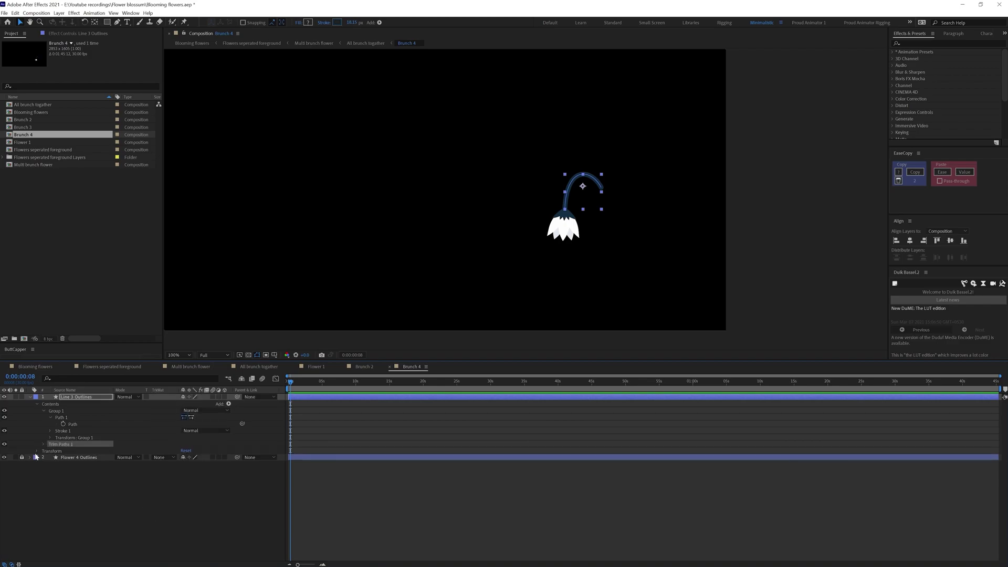
# Keyframe the Trim Paths End at 100% at 0:00:00:08 and 0% twenty frames on, at 0:00:00:28.
pyautogui.click(44, 444)
pyautogui.click(57, 457)
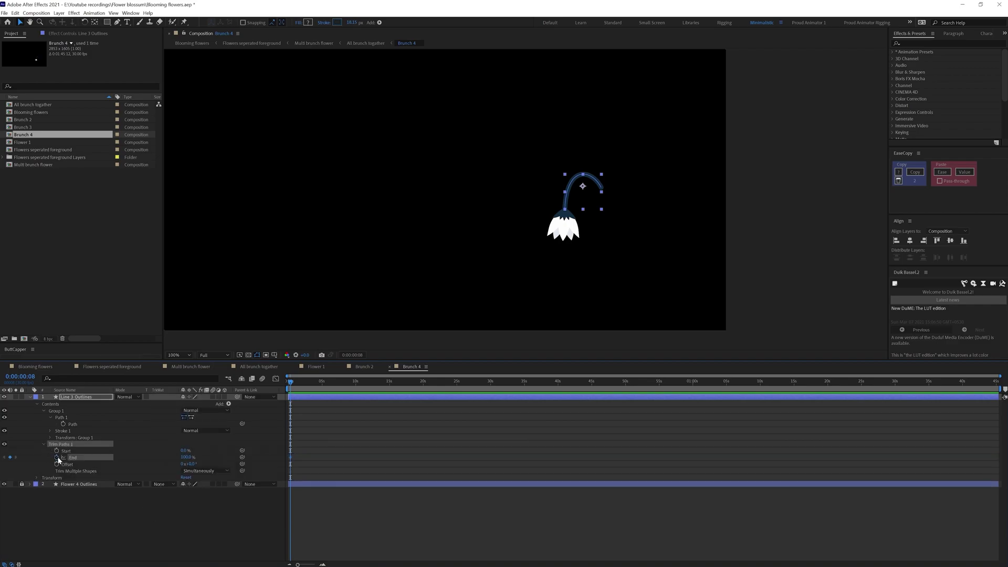
pyautogui.click(21, 378)
pyautogui.write('+20')
pyautogui.press('Return')
pyautogui.click(186, 457)
pyautogui.write('0')
pyautogui.press('Return')
# Reverse the order of the two End keyframes and apply Easy Ease to them.
pyautogui.moveTo(304, 451); pyautogui.dragTo(287, 461)
pyautogui.rightClick(290, 457)
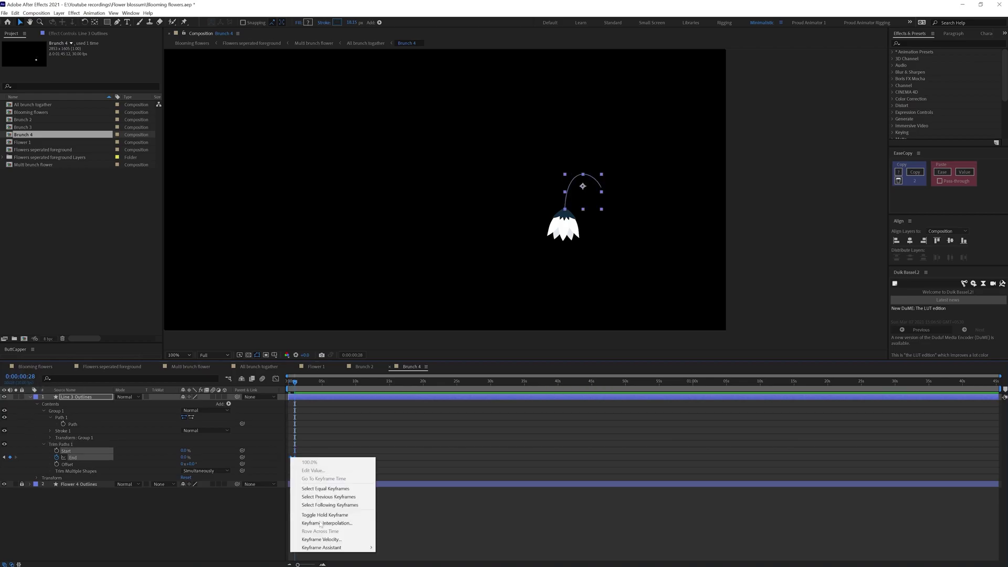
pyautogui.moveTo(336, 548)
pyautogui.click(412, 557)
pyautogui.press('F9')
pyautogui.press('=')
pyautogui.press('=')
pyautogui.press('=')
pyautogui.press('j')
pyautogui.press('.')
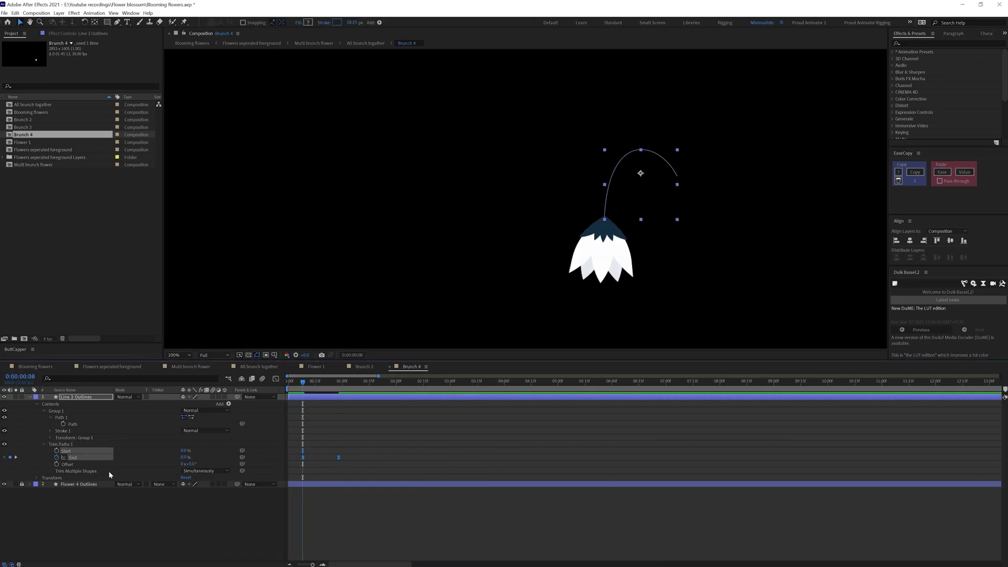
# Keyframe the line's Stroke Width from 6 at 0:00:00:08 to its full width at 0:00:00:28, with Easy Ease.
pyautogui.click(51, 430)
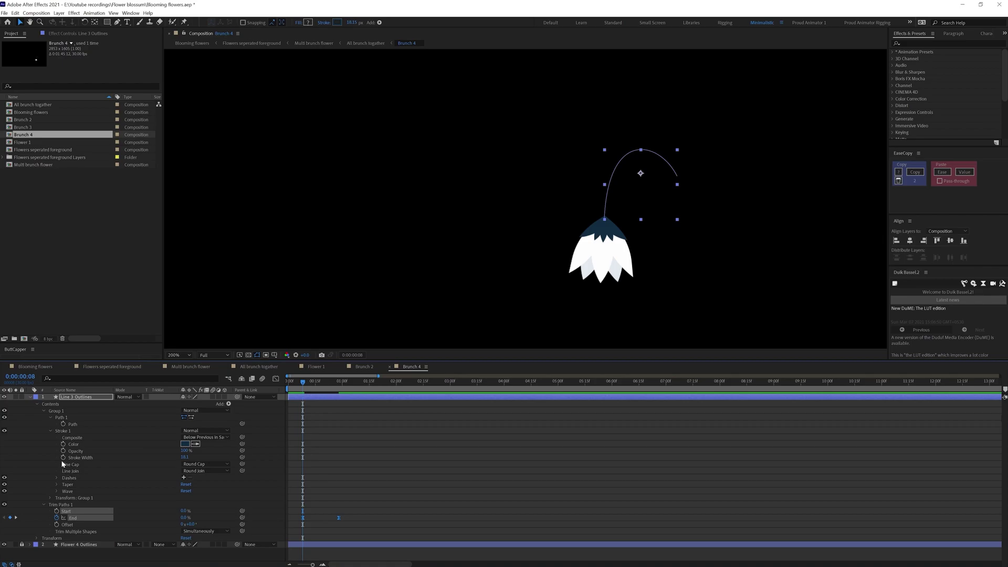
pyautogui.click(63, 458)
pyautogui.press('k')
pyautogui.click(10, 457)
pyautogui.press('j')
pyautogui.click(184, 458)
pyautogui.write('6')
pyautogui.press('Return')
pyautogui.moveTo(295, 451); pyautogui.dragTo(357, 463)
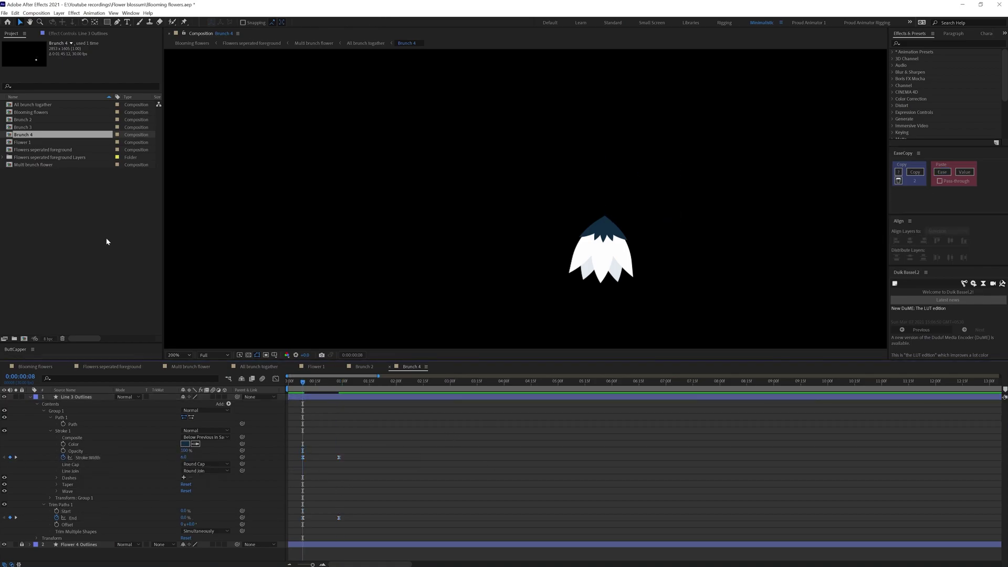
# Duplicate the Flower 1 composition and place the copy above the line layer in Brunch 4.
pyautogui.click(22, 142)
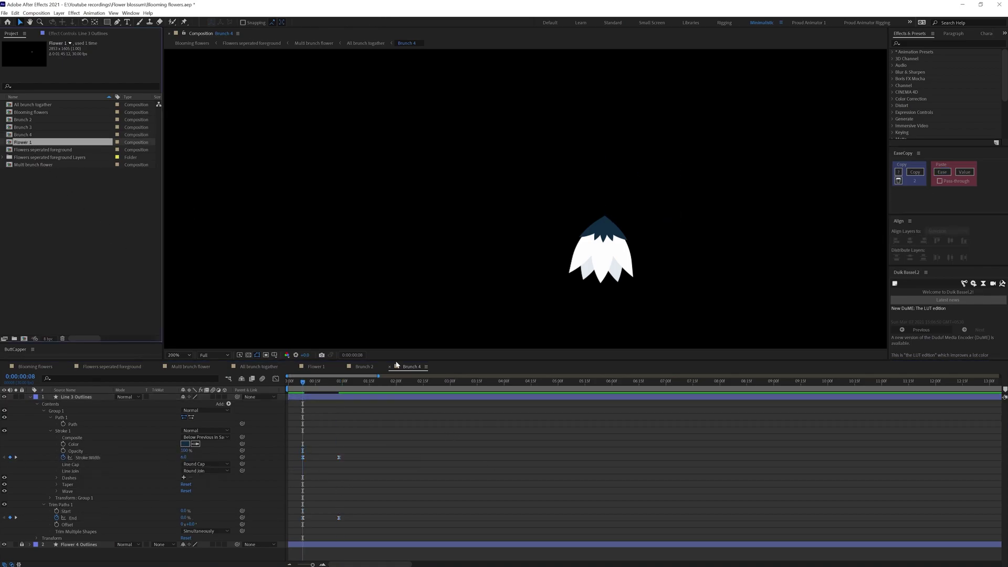
pyautogui.click(315, 367)
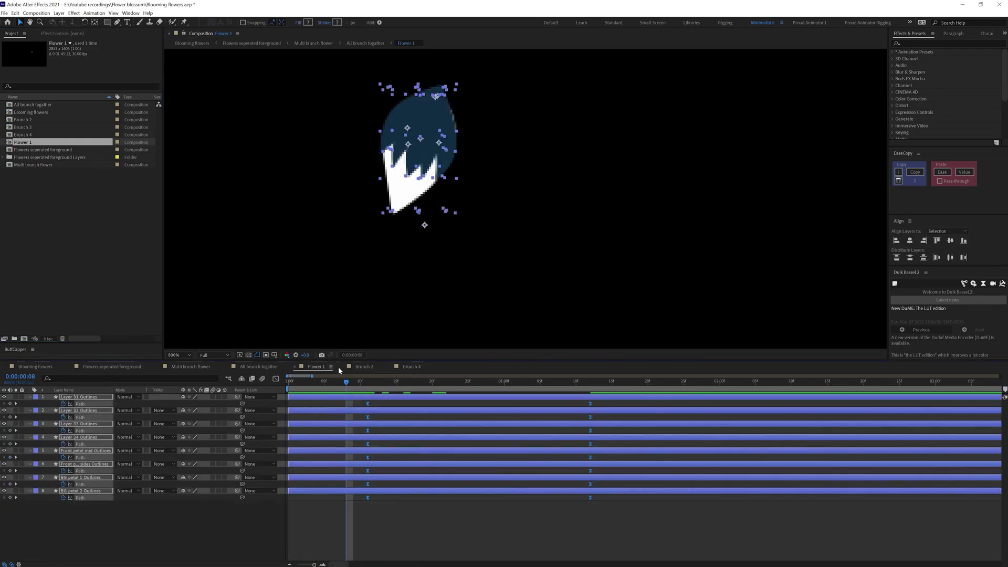
pyautogui.click(411, 366)
pyautogui.click(28, 143)
pyautogui.hotkey('ctrl', 'd')
pyautogui.moveTo(35, 151); pyautogui.dragTo(93, 399)
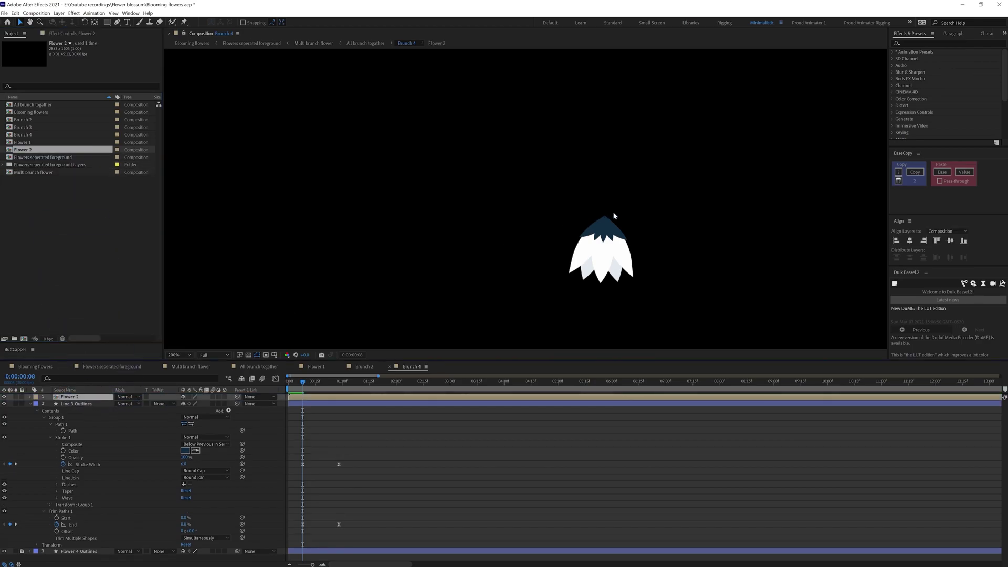
# Move the duplicated flower layer's anchor point to the tip of the bud where it joins the stem.
pyautogui.scroll(-3, 613, 215)
pyautogui.scroll(2, 598, 202)
pyautogui.moveTo(360, 117); pyautogui.dragTo(498, 77)
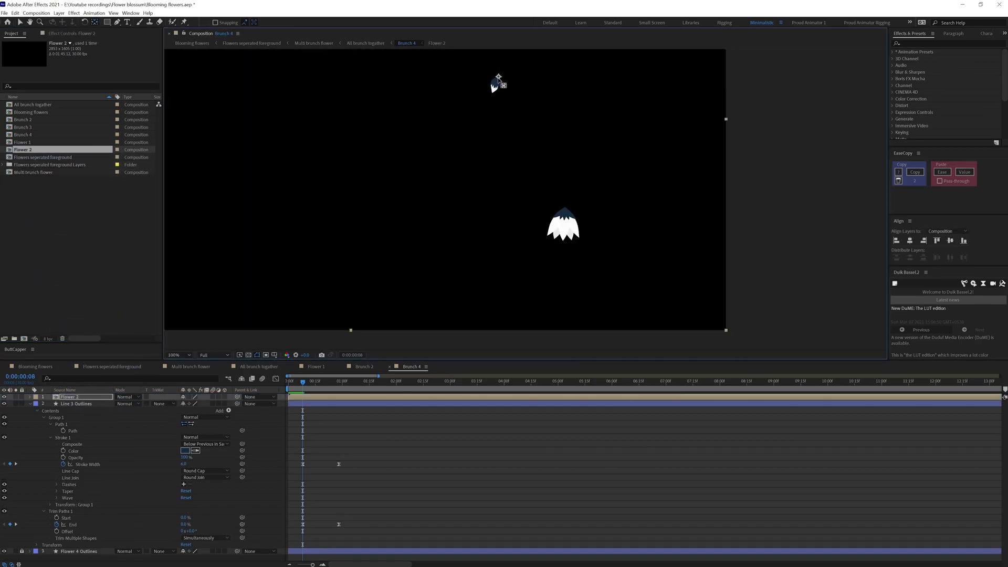
pyautogui.scroll(4, 446, 243)
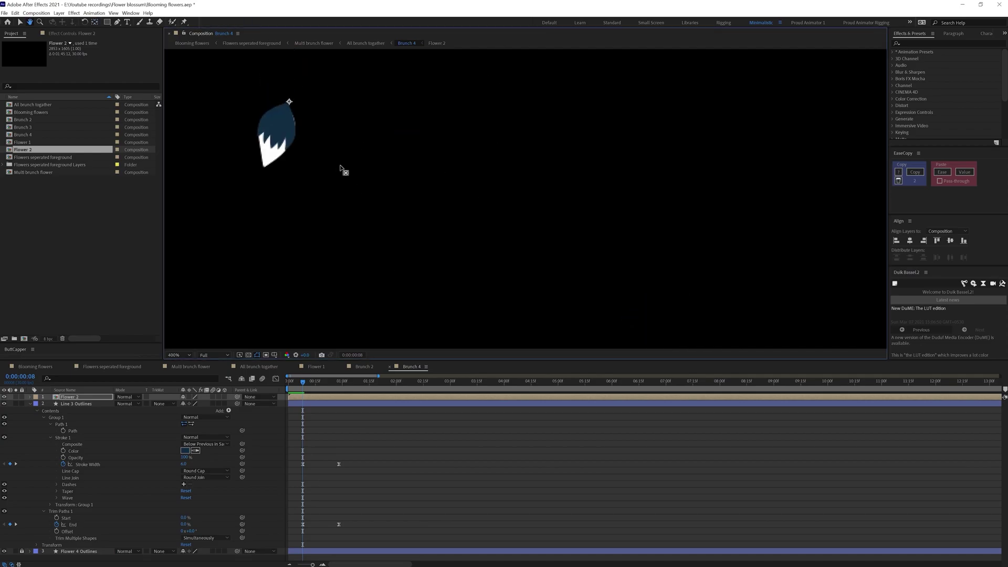
# Place the duplicated flower on the stem's end at 0:00:02:17 and rotate it to about -16° to match the original flower.
pyautogui.scroll(-2, 349, 176)
pyautogui.moveTo(450, 210); pyautogui.dragTo(417, 164)
pyautogui.press('v')
pyautogui.scroll(2, 509, 257)
pyautogui.moveTo(397, 383); pyautogui.dragTo(426, 391)
pyautogui.click(426, 391)
pyautogui.click(84, 22)
pyautogui.moveTo(412, 256); pyautogui.dragTo(423, 261)
pyautogui.press('v')
pyautogui.moveTo(419, 156); pyautogui.dragTo(416, 154)
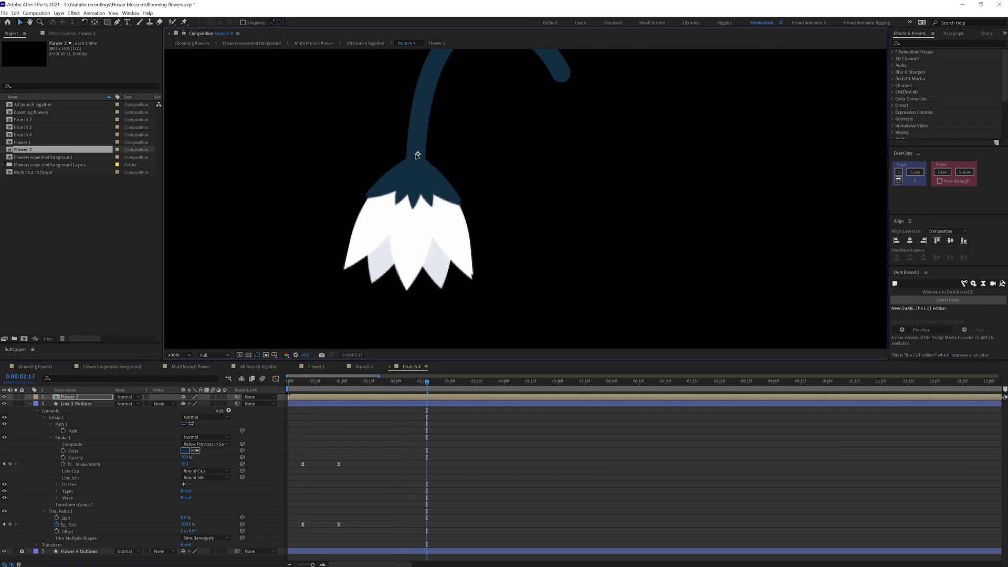
# Hide and unlock the original Flower 4 Outlines layer, and list the layers by layer name.
pyautogui.click(4, 551)
pyautogui.click(22, 551)
pyautogui.click(75, 390)
pyautogui.click(78, 397)
pyautogui.scroll(-2, 396, 260)
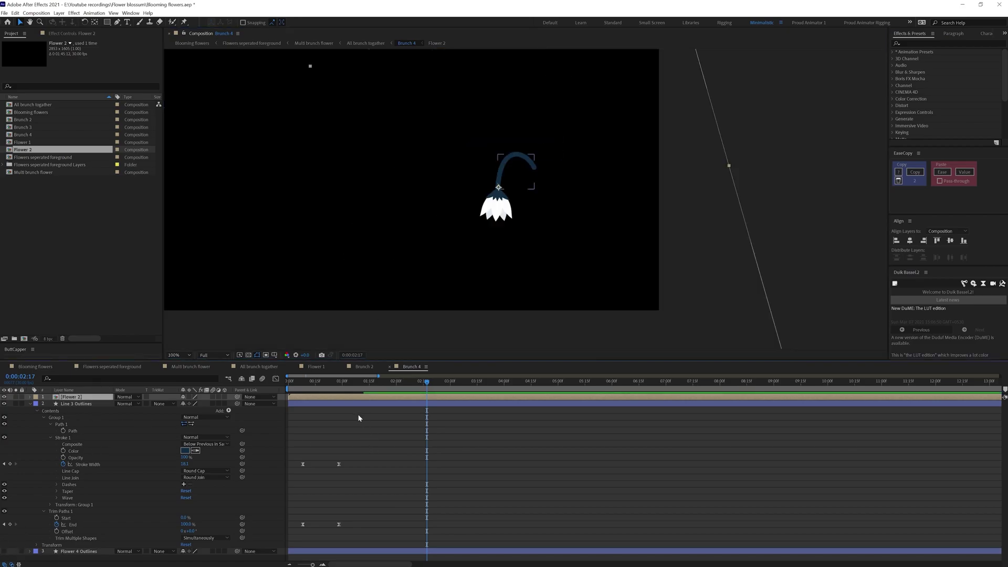
# Copy the Path of Line 3 Outlines and paste it into Flower 2's Position at 0:00:00:08.
pyautogui.moveTo(293, 383); pyautogui.dragTo(387, 388)
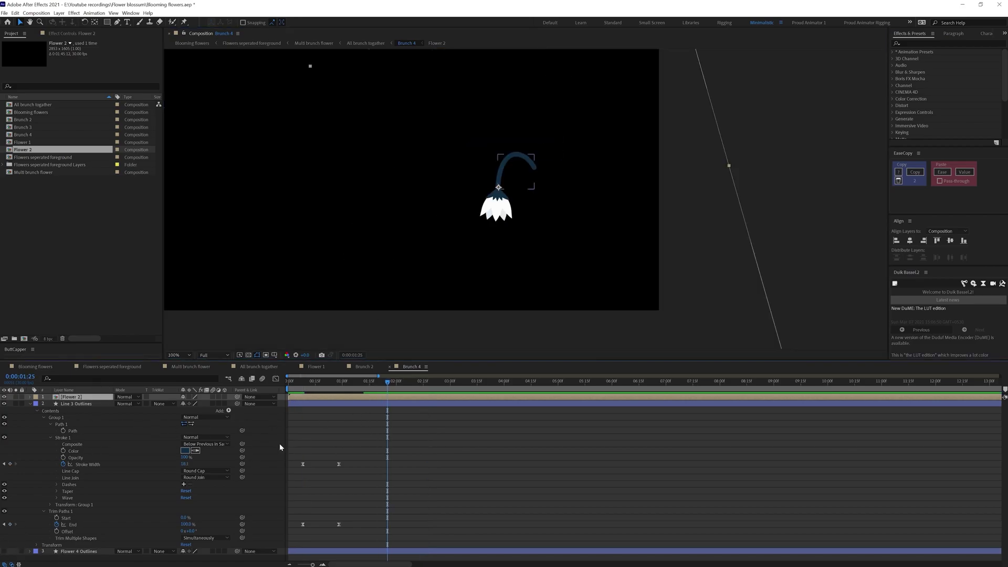
pyautogui.click(71, 431)
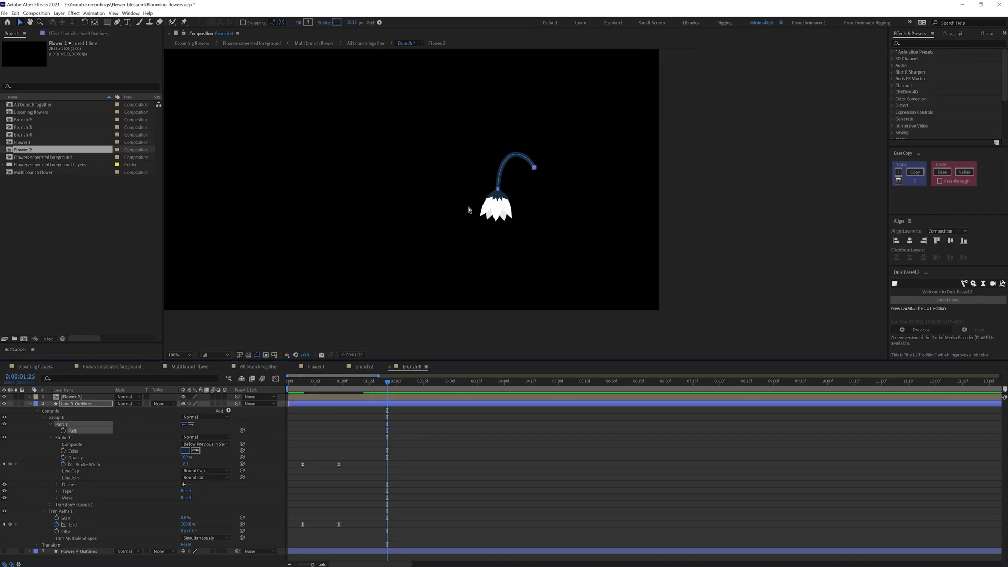
pyautogui.click(308, 386)
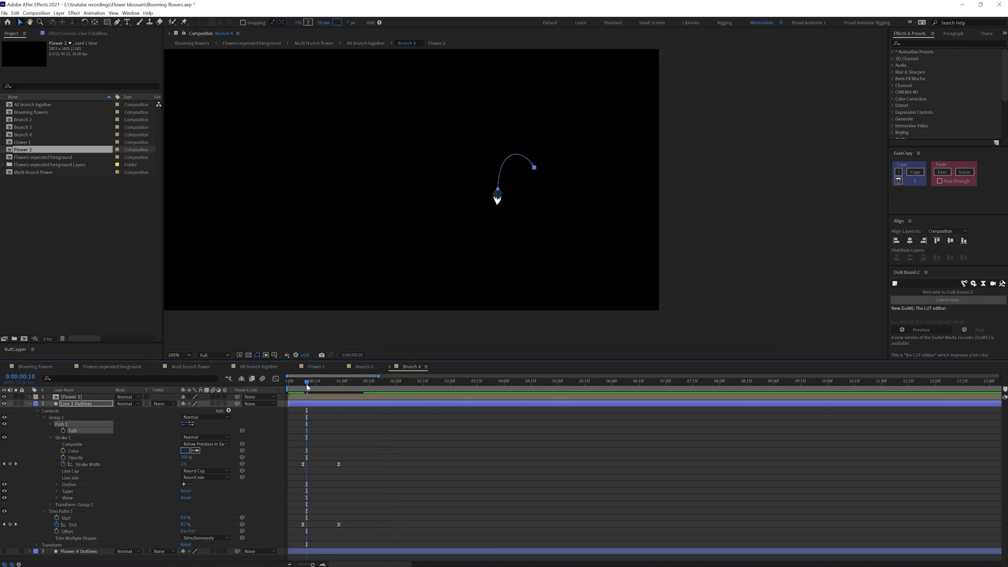
pyautogui.press('pageup')
pyautogui.press('pageup')
pyautogui.click(315, 399)
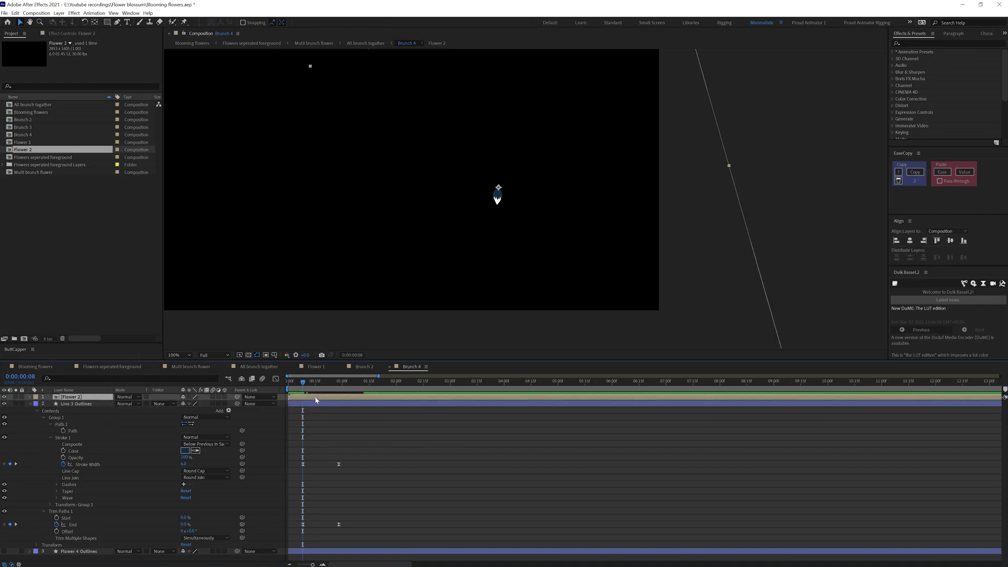
pyautogui.press('p')
pyautogui.click(81, 405)
pyautogui.hotkey('ctrl', 'v')
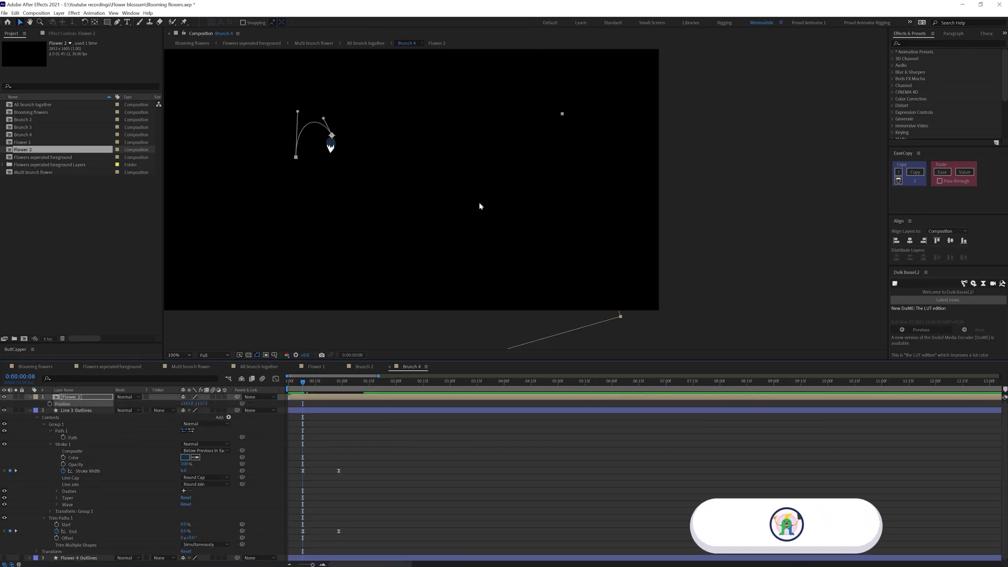
# Retime the pasted Position keyframes so the last one falls at 0:00:00:28.
pyautogui.press('k')
pyautogui.click(406, 405)
pyautogui.moveTo(410, 405); pyautogui.dragTo(338, 405)
# Move Flower 2's whole motion path onto the curved stem and nudge it into exact alignment.
pyautogui.moveTo(351, 406); pyautogui.dragTo(297, 402)
pyautogui.moveTo(333, 137); pyautogui.dragTo(530, 166)
pyautogui.scroll(1, 530, 164)
pyautogui.moveTo(536, 131); pyautogui.dragTo(545, 134)
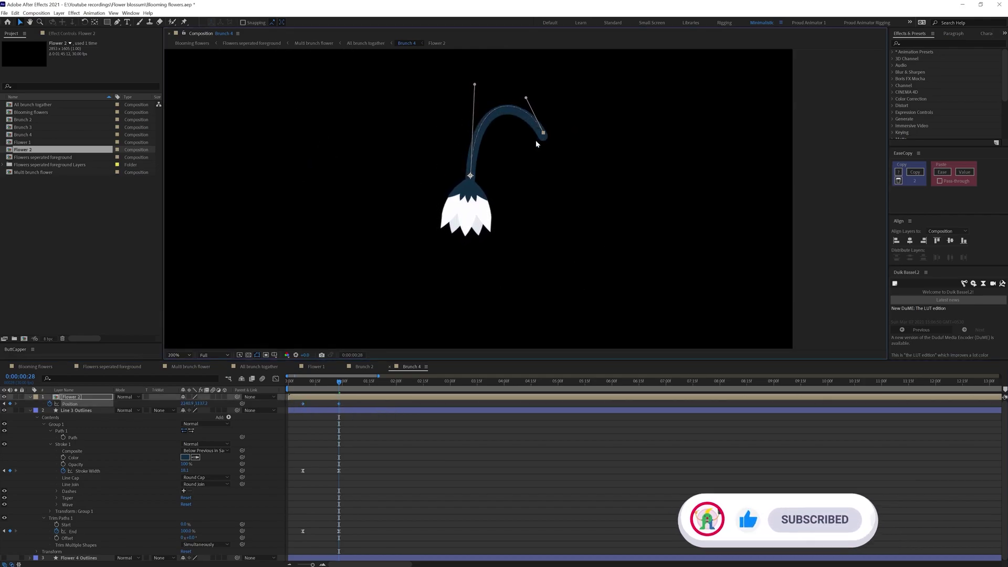
pyautogui.press('Right')
pyautogui.press('Down')
pyautogui.press('Down')
pyautogui.press('Down')
pyautogui.press('Down')
pyautogui.press('Down')
pyautogui.press('Right')
pyautogui.press('Up')
pyautogui.press('Up')
# Paste the copied ease onto Flower 2's Position keyframes.
pyautogui.moveTo(347, 400); pyautogui.dragTo(289, 408)
pyautogui.click(943, 172)
pyautogui.click(377, 427)
# Keyframe Flower 2's Rotation at 0:00:00:28 and set it to about 115° at 0:00:00:08.
pyautogui.click(326, 398)
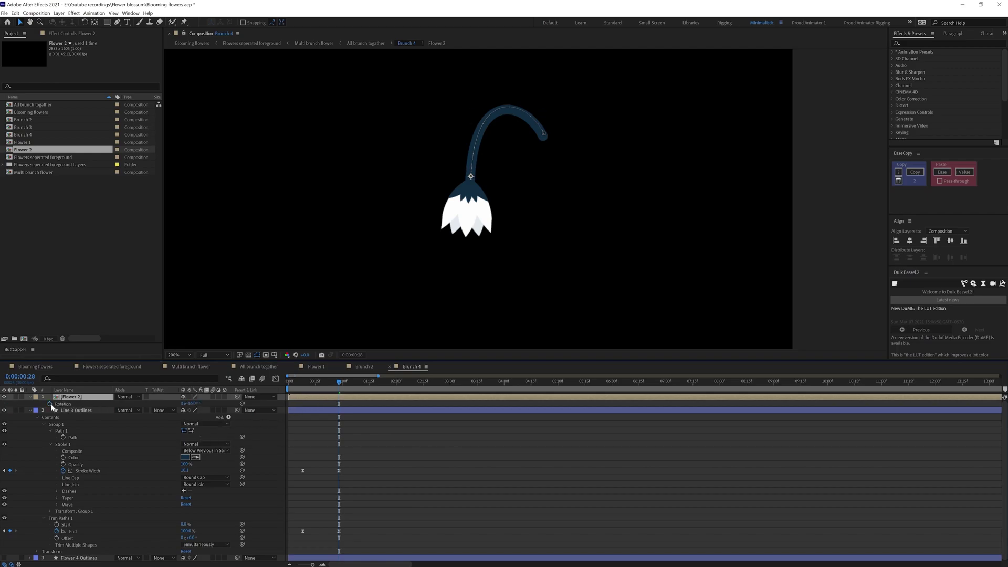
pyautogui.hotkey('shift', 'p')
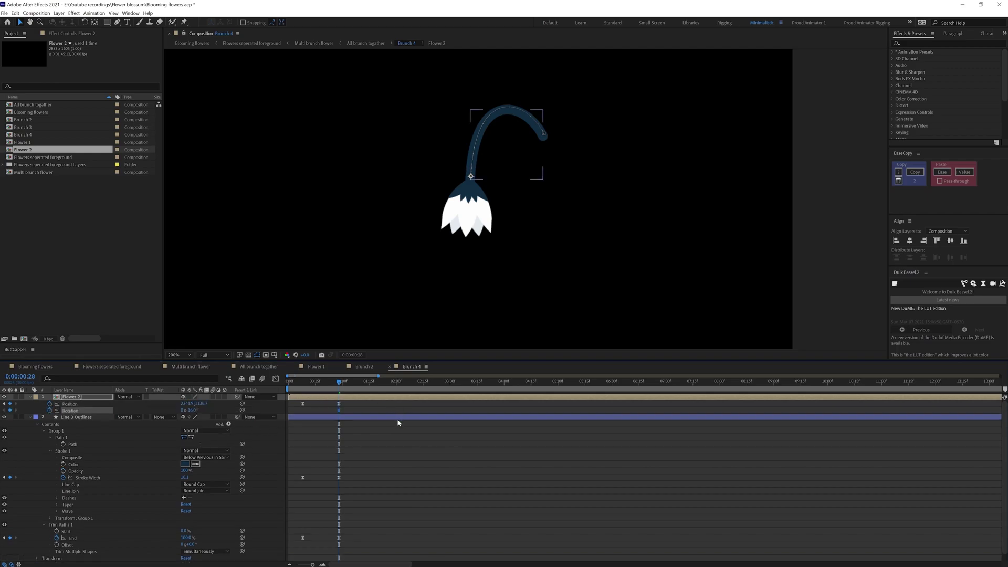
pyautogui.press('j')
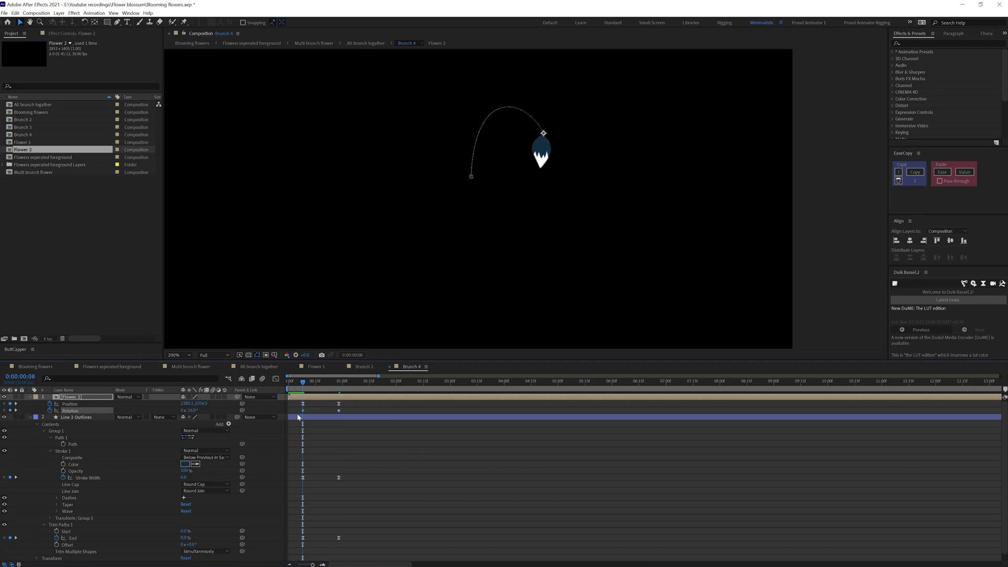
pyautogui.moveTo(193, 413); pyautogui.dragTo(337, 412)
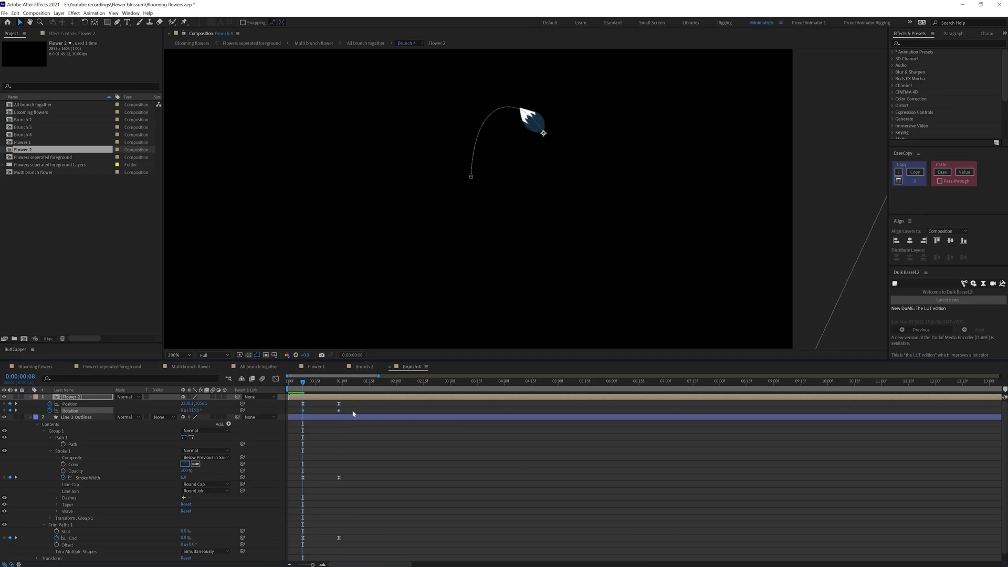
# Paste the copied ease onto the Rotation keyframes, set Rotation to about 2° at 0:00:00:16, and preview the motion.
pyautogui.click(318, 386)
pyautogui.click(224, 410)
pyautogui.moveTo(292, 412); pyautogui.dragTo(293, 413)
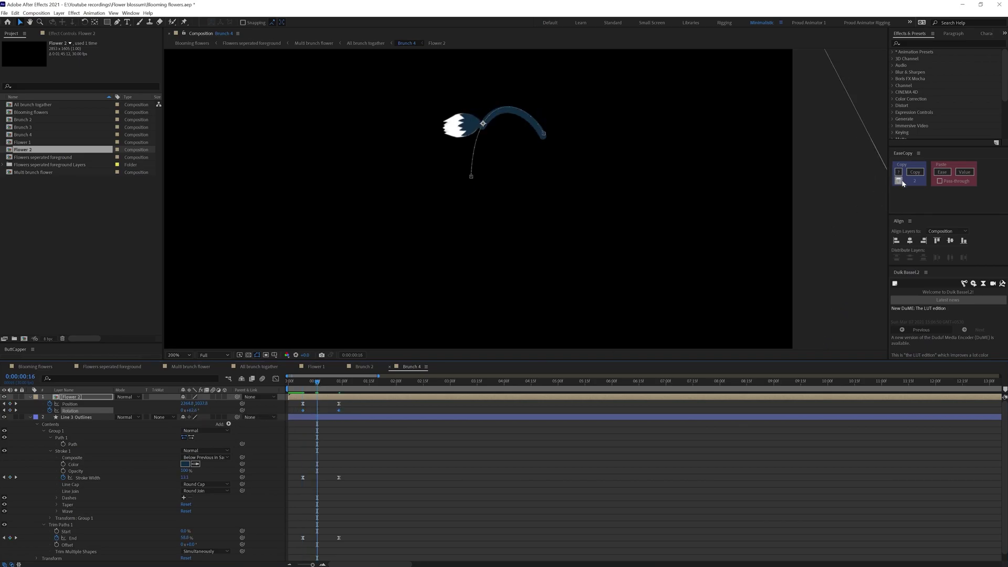
pyautogui.click(943, 173)
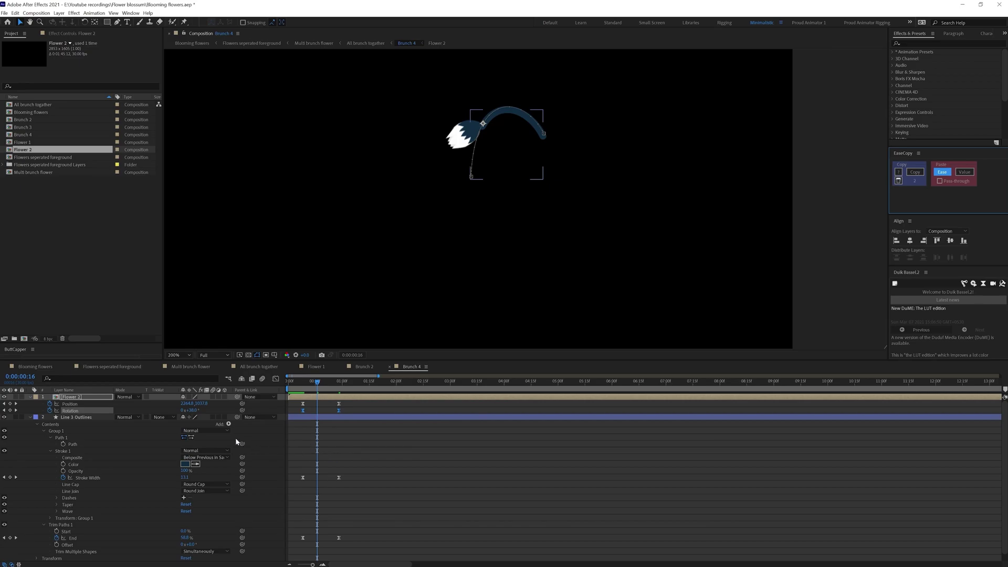
pyautogui.moveTo(190, 410); pyautogui.dragTo(184, 414)
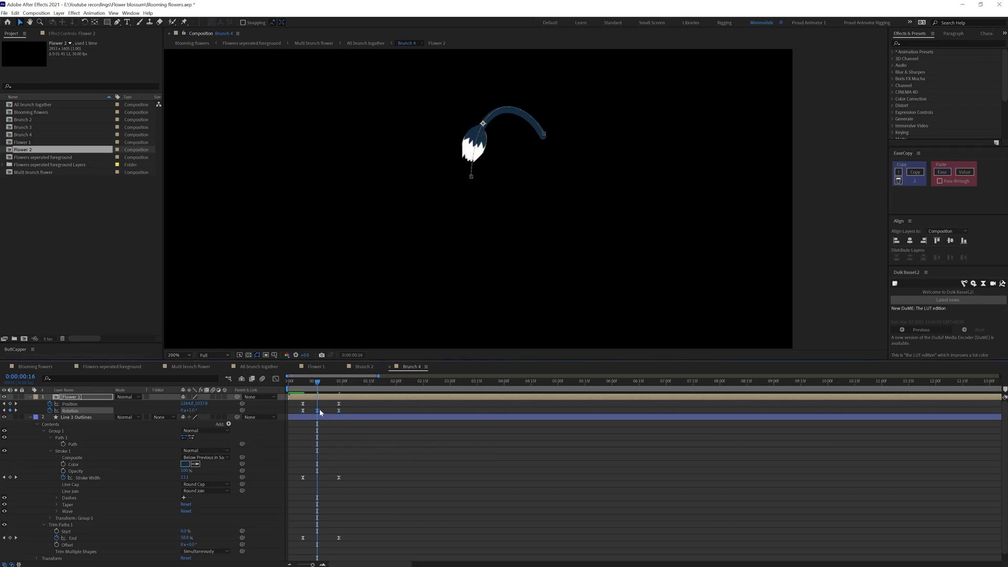
pyautogui.press('space')
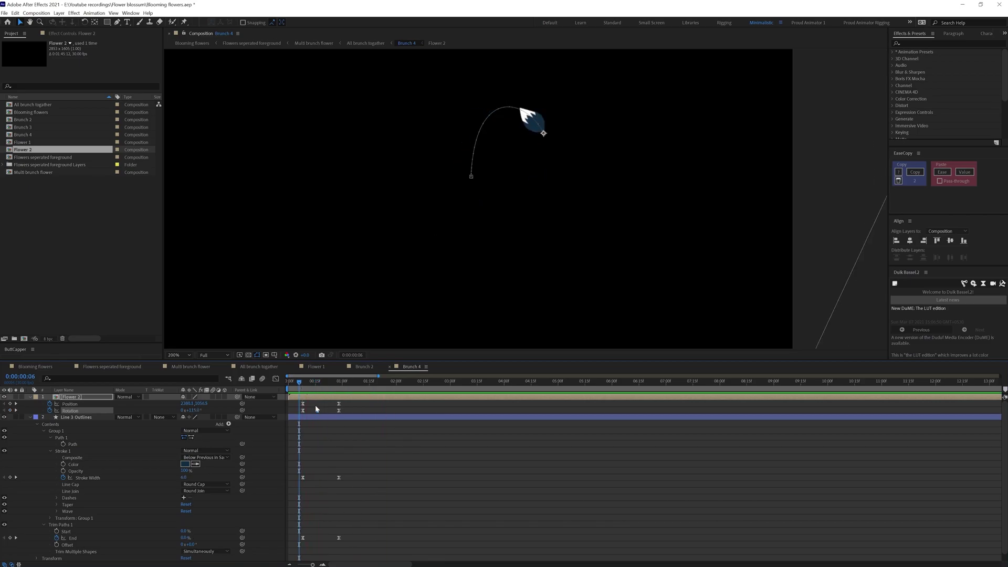
# Shift all Path keyframes in Flower 2 so blooming starts at 0:00:00:19, and check the timing in Brunch 4.
pyautogui.doubleClick(313, 399)
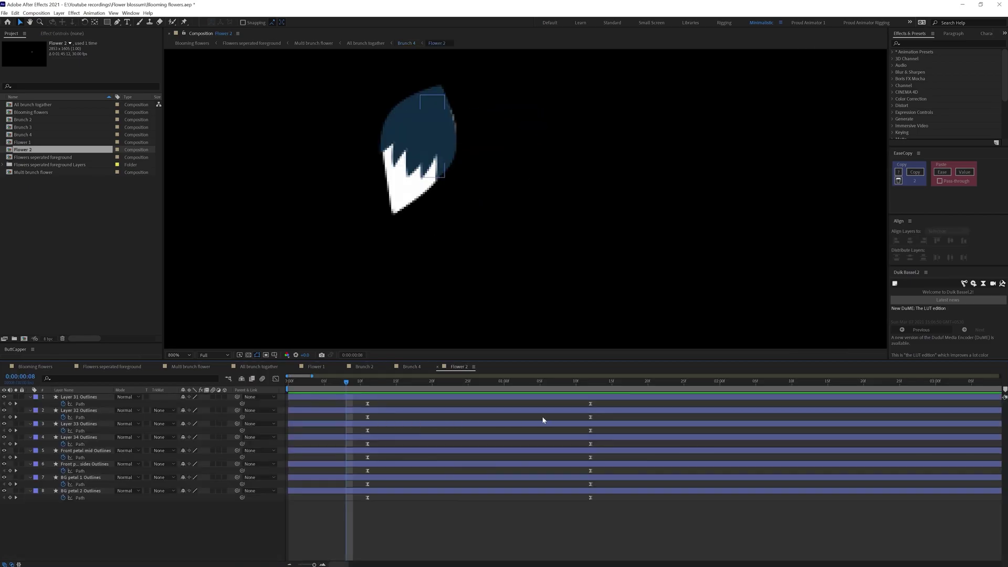
pyautogui.click(410, 367)
pyautogui.moveTo(309, 386)
pyautogui.mouseDown()
pyautogui.moveTo(298, 388)
pyautogui.moveTo(364, 385)
pyautogui.mouseUp()
pyautogui.click(459, 366)
pyautogui.moveTo(610, 407); pyautogui.dragTo(423, 504)
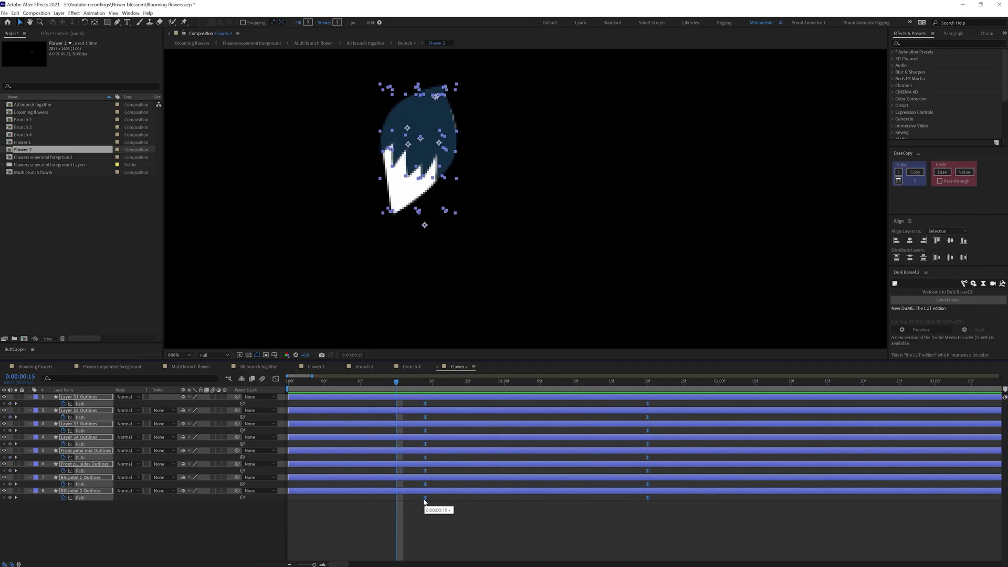
pyautogui.click(412, 367)
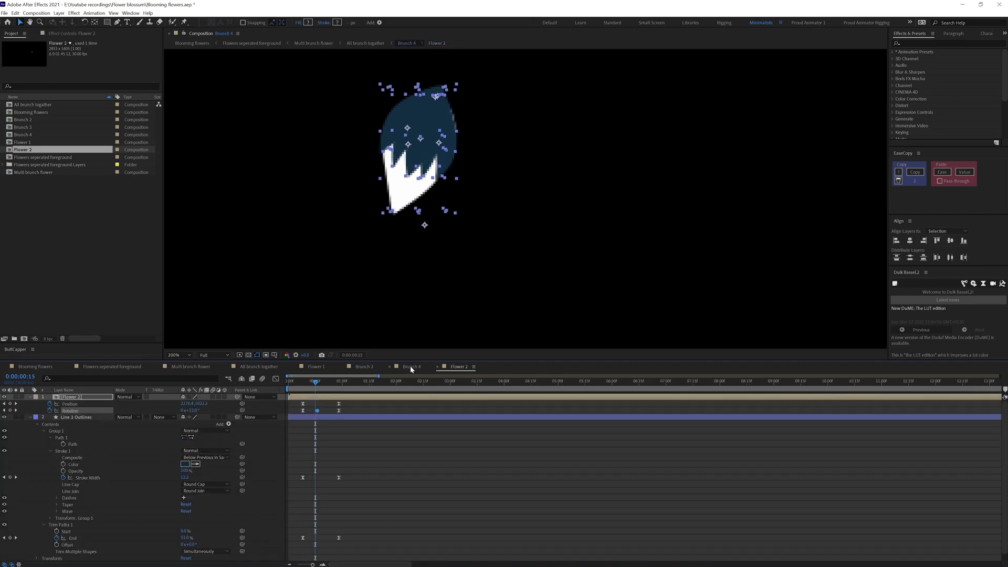
pyautogui.click(302, 391)
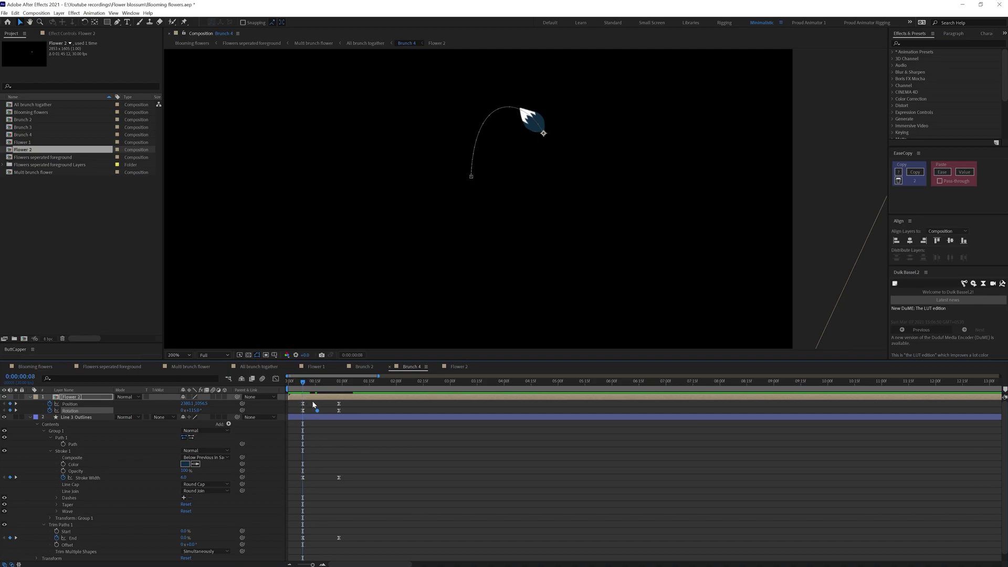
# Keyframe Flower 2's Scale at 0% at 0:00:00:08 and 100% at 0:00:00:28.
pyautogui.press('s')
pyautogui.click(49, 404)
pyautogui.press('u')
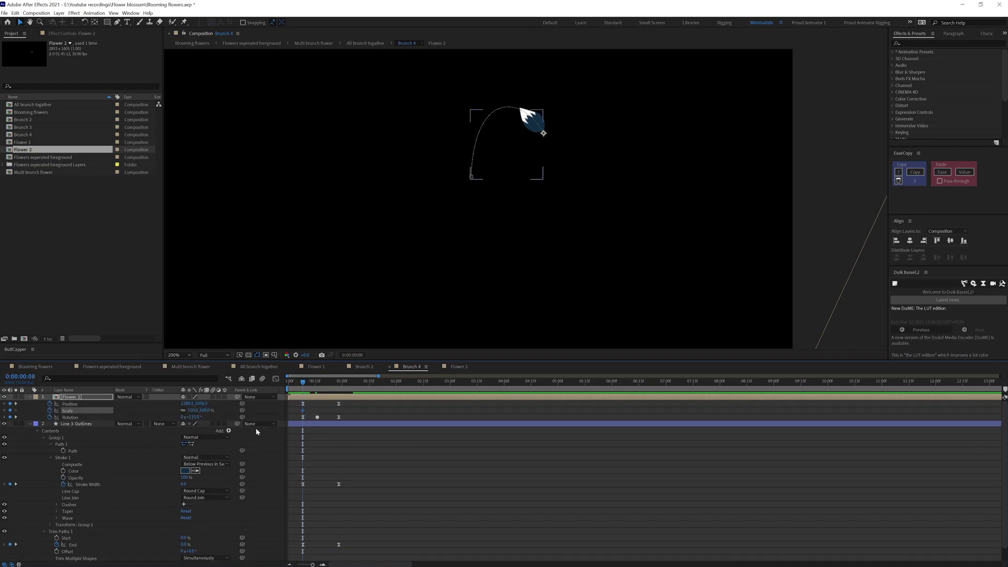
pyautogui.press('k')
pyautogui.press('k')
pyautogui.hotkey('alt', 'shift', 's')
pyautogui.press('j')
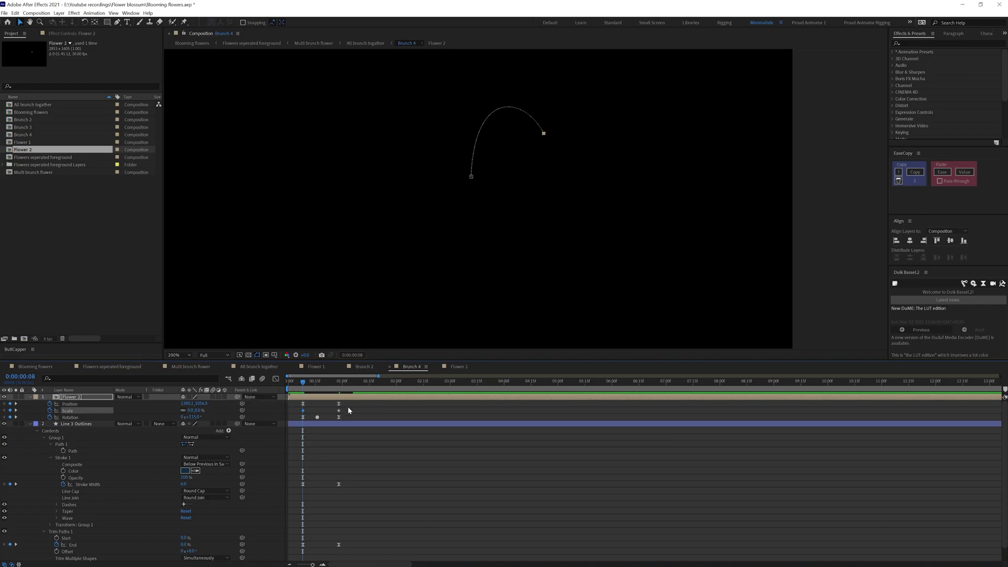
# Adjust the ease of Flower 2's Scale keyframes in the speed graph and preview the growth.
pyautogui.click(275, 378)
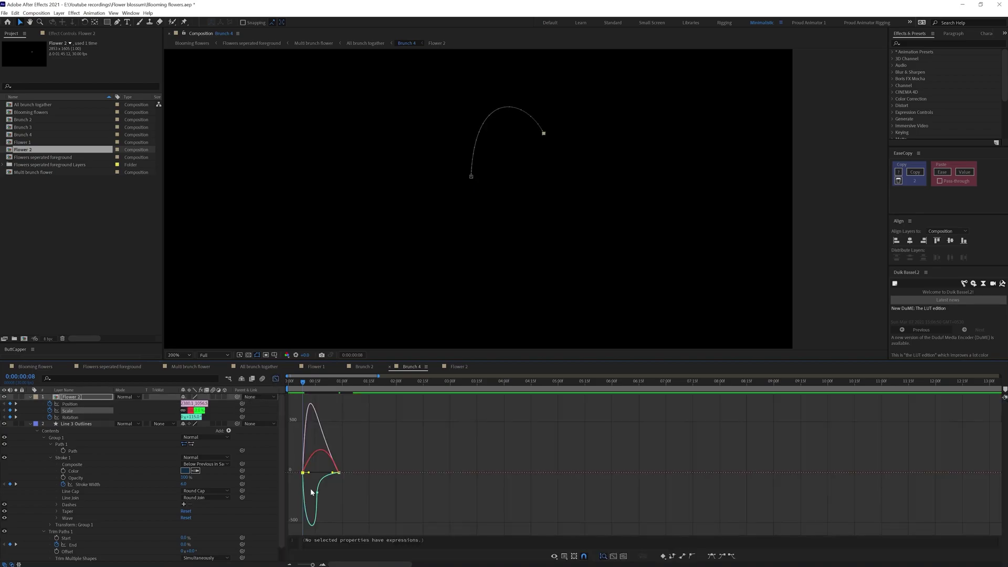
pyautogui.moveTo(309, 474); pyautogui.dragTo(329, 474)
pyautogui.click(275, 378)
pyautogui.click(297, 384)
pyautogui.click(407, 245)
pyautogui.press('space')
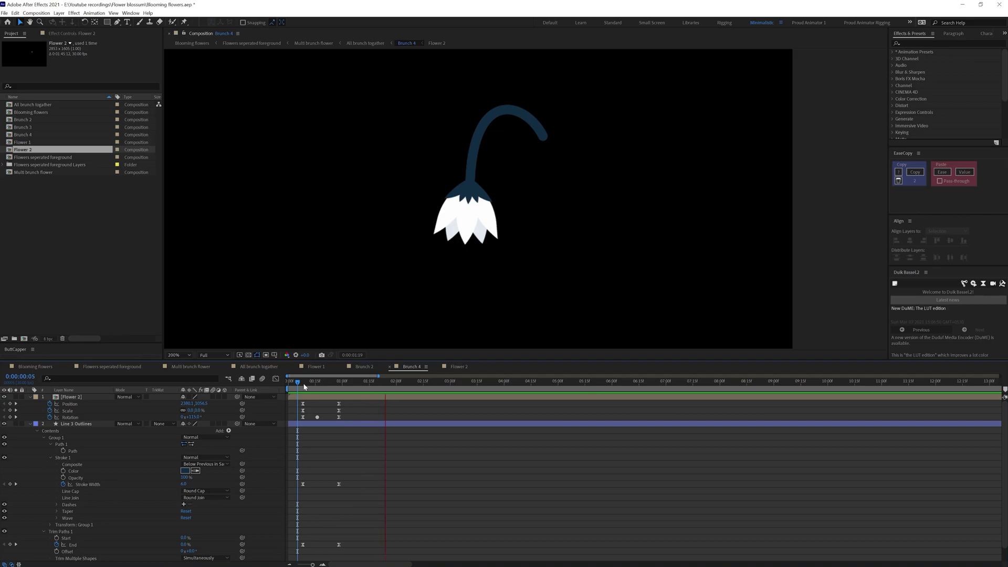
# Paste the copied ease onto Flower 2's Scale keyframes and preview the animation.
pyautogui.moveTo(305, 385); pyautogui.dragTo(300, 386)
pyautogui.click(306, 396)
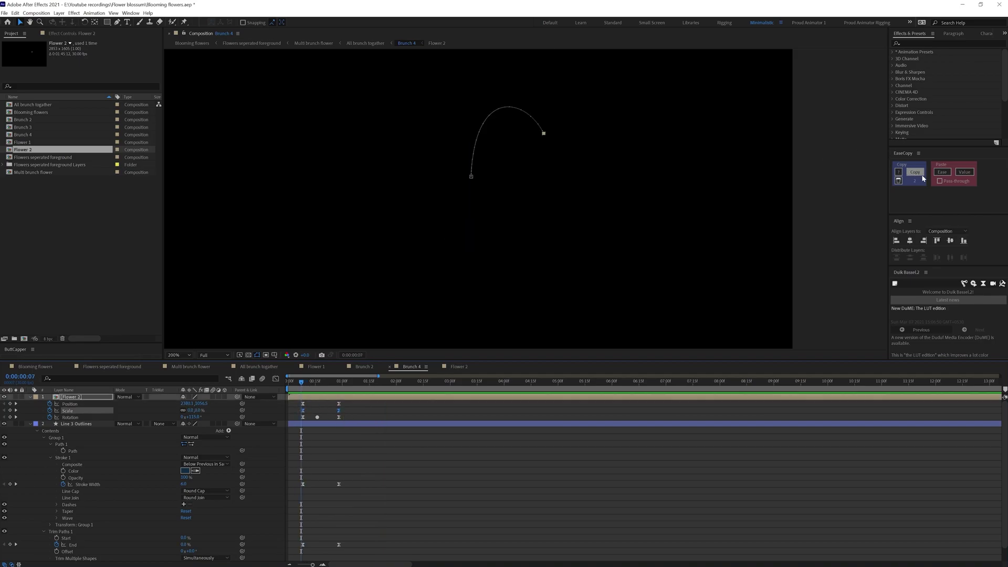
pyautogui.click(941, 174)
pyautogui.click(526, 471)
pyautogui.press('space')
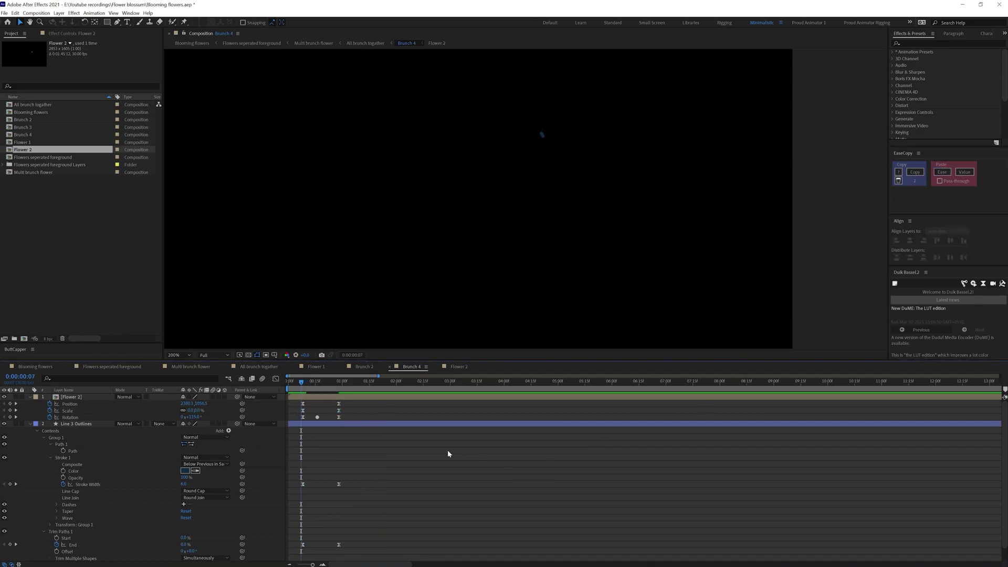
# Increase Flower 2's Scale at 0:00:00:16, adding an intermediate keyframe.
pyautogui.moveTo(311, 384); pyautogui.dragTo(315, 383)
pyautogui.press('pagedown')
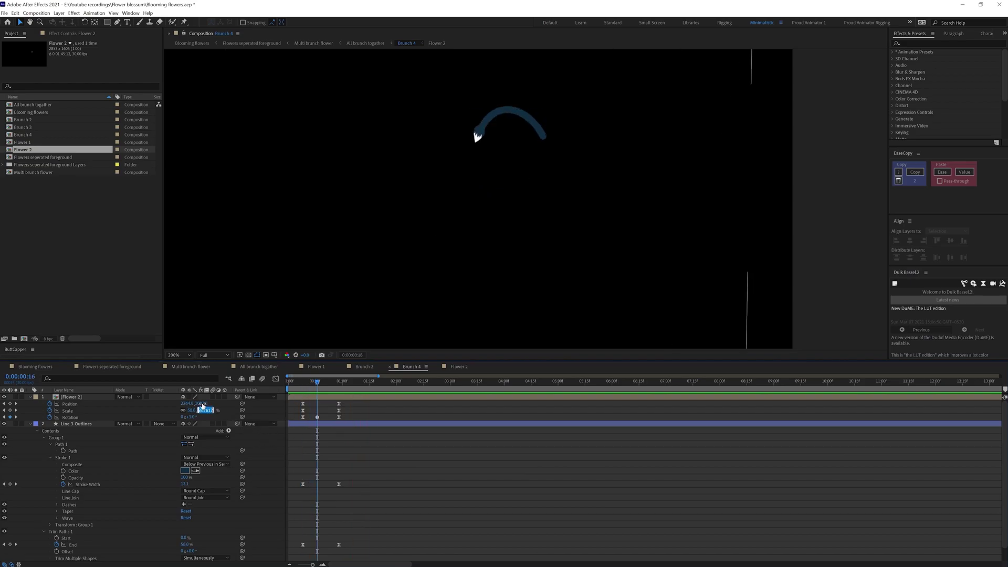
pyautogui.press('Up')
pyautogui.press('Up')
pyautogui.press('Up')
pyautogui.press('Up')
pyautogui.press('Up')
pyautogui.press('Up')
pyautogui.press('Up')
pyautogui.press('Up')
pyautogui.press('Up')
pyautogui.press('Up')
pyautogui.press('Up')
pyautogui.press('Up')
pyautogui.press('Up')
pyautogui.press('Up')
pyautogui.press('Up')
pyautogui.press('Up')
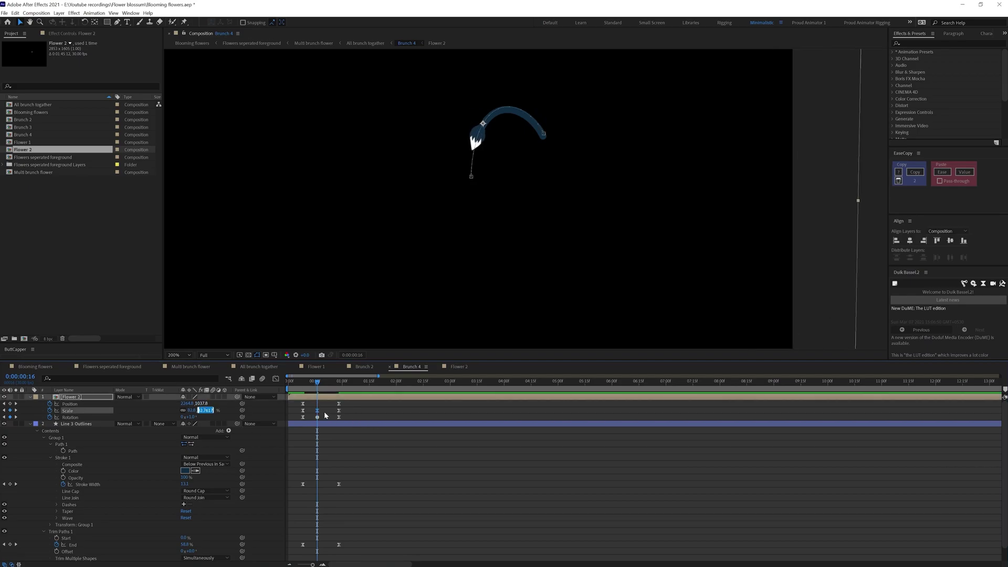
# Smooth Flower 2's middle Scale keyframe to Auto Bezier and preview the Brunch 4 animation.
pyautogui.click(340, 437)
pyautogui.click(297, 377)
pyautogui.press('space')
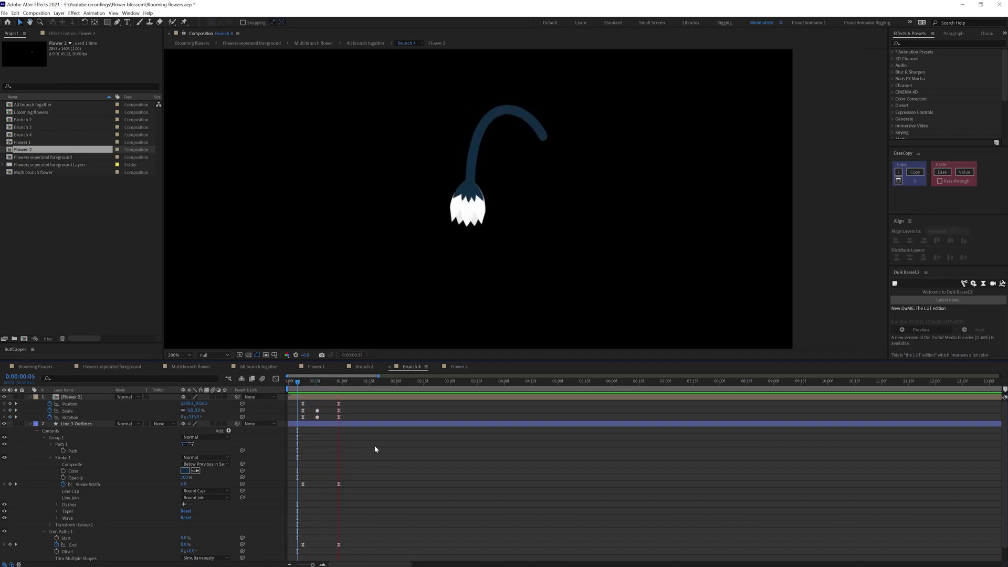
pyautogui.press('space')
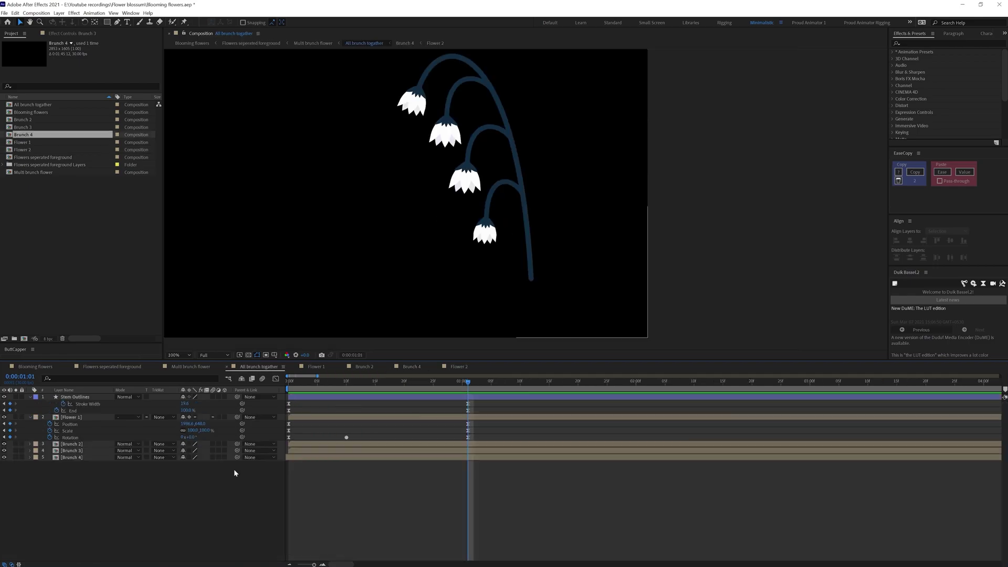
# Pre-compose Stem Outlines and Flower 1 as Main branch in the All brunch together composition.
pyautogui.click(72, 417)
pyautogui.keyDown('shift'); pyautogui.click(73, 397); pyautogui.keyUp('shift')
pyautogui.rightClick(73, 398)
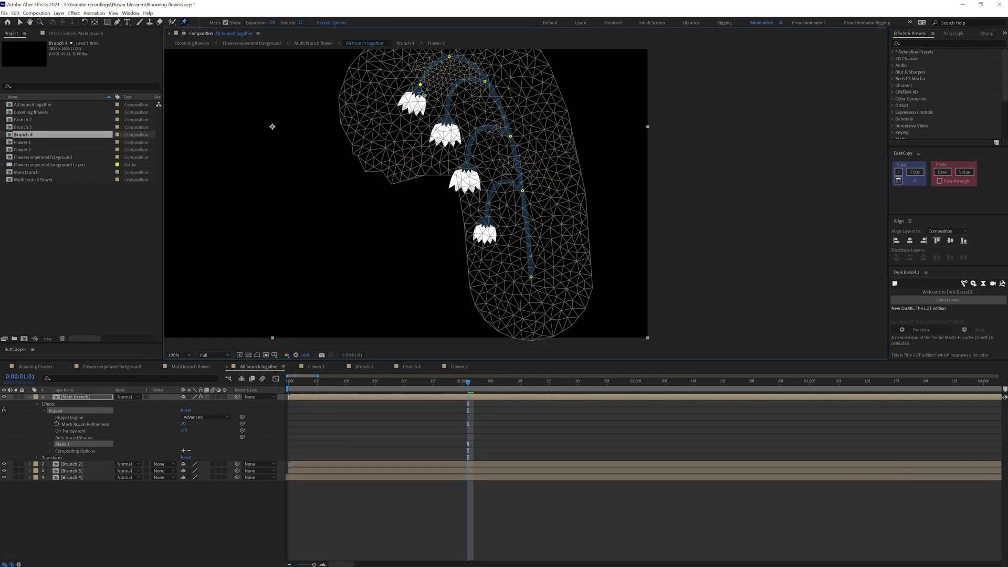
# Add Duik bones to the puppet pins of the Main branch layer.
pyautogui.click(58, 412)
pyautogui.click(964, 284)
pyautogui.moveTo(951, 267); pyautogui.dragTo(951, 193)
pyautogui.click(928, 288)
# Rename the bone layers with the numbers 1 to 8, ordered from the lowest layer upward.
pyautogui.click(90, 444)
pyautogui.press('Return')
pyautogui.write('3')
pyautogui.press('Return')
pyautogui.hotkey('ctrl', 'Up')
# Parent the Brunch 2 layer to bone 4.
pyautogui.click(72, 457)
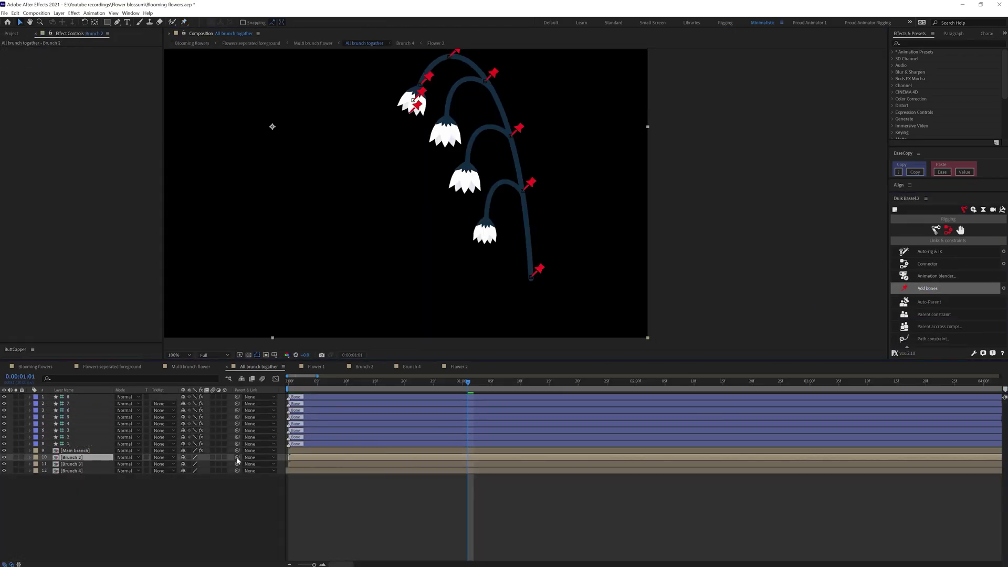
pyautogui.click(70, 431)
pyautogui.click(70, 424)
pyautogui.moveTo(237, 457); pyautogui.dragTo(68, 429)
pyautogui.click(79, 424)
# Parent the Brunch 3 layer to bone 3 and the Brunch 4 layer to bone 2.
pyautogui.click(75, 464)
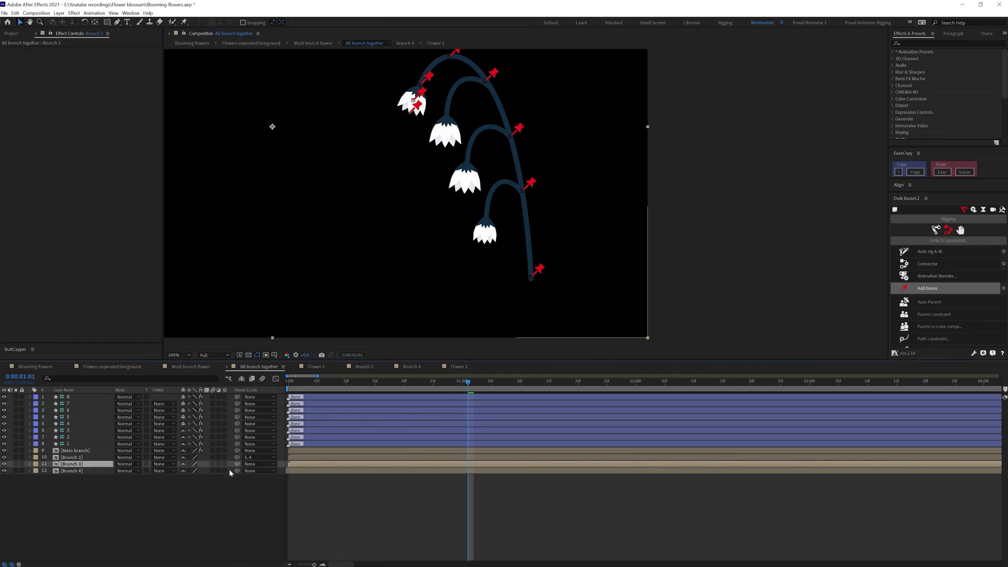
pyautogui.click(79, 471)
pyautogui.keyDown('shift'); pyautogui.click(65, 461); pyautogui.keyUp('shift')
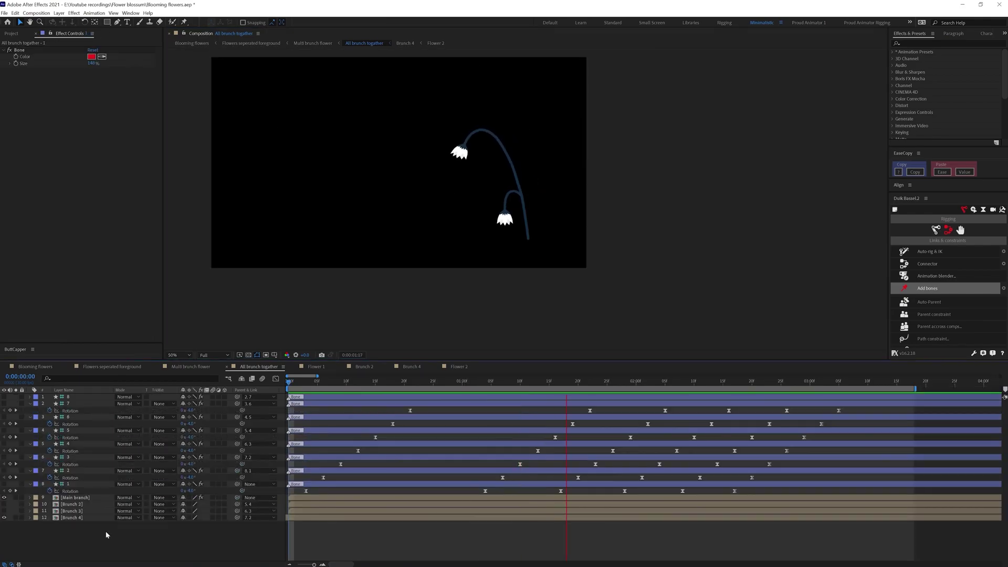